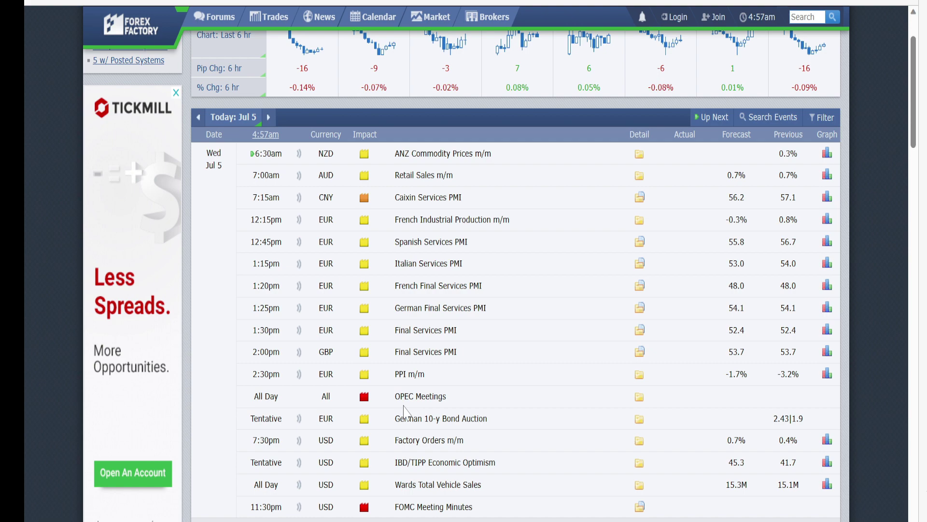
Step: Scroll the Forex Factory Jul 5 calendar down to the FOMC Meeting Minutes
{"action": "scroll", "coordinate": [279, 355], "scroll_direction": "down", "scroll_amount": 3}
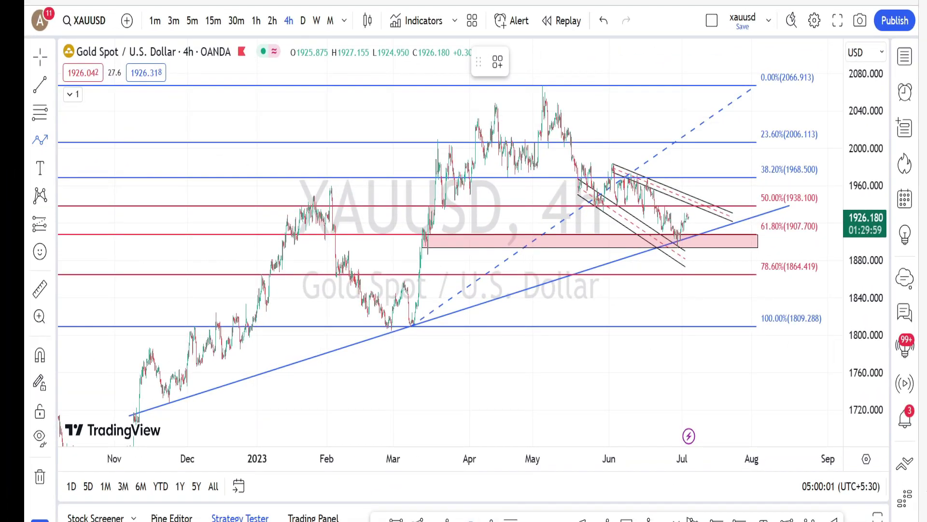
Step: Circle the blue trendline touch, then draw a red path through the Nov, Jan, Mar, May and Jul swings
{"action": "left_click", "coordinate": [165, 403]}
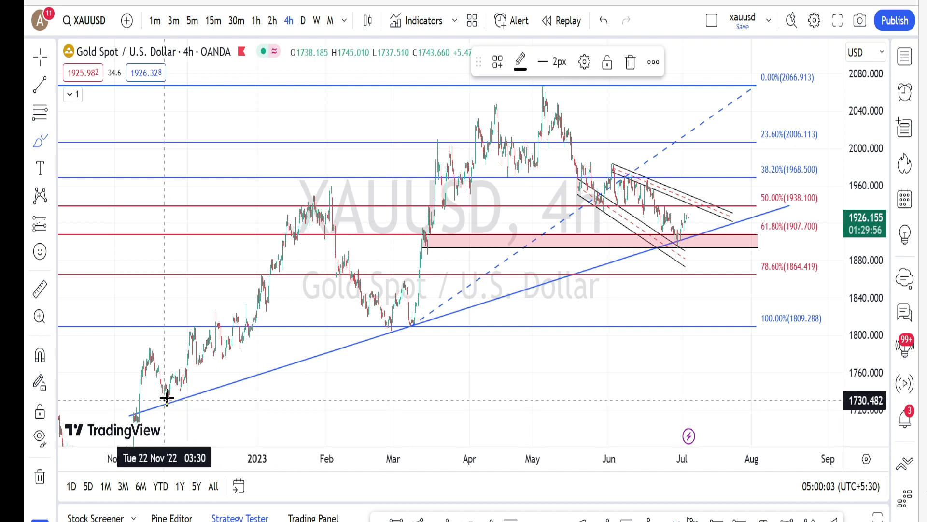
{"action": "mouse_move", "coordinate": [388, 326]}
{"action": "left_mouse_down"}
{"action": "mouse_move", "coordinate": [406, 320]}
{"action": "mouse_move", "coordinate": [407, 335]}
{"action": "mouse_move", "coordinate": [423, 332]}
{"action": "left_mouse_up"}
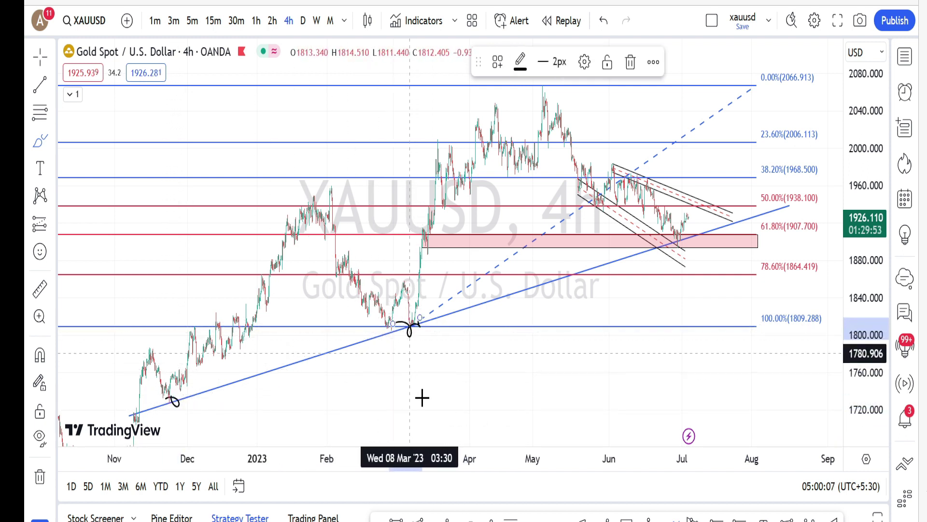
{"action": "left_click_drag", "start_coordinate": [172, 396], "coordinate": [193, 368]}
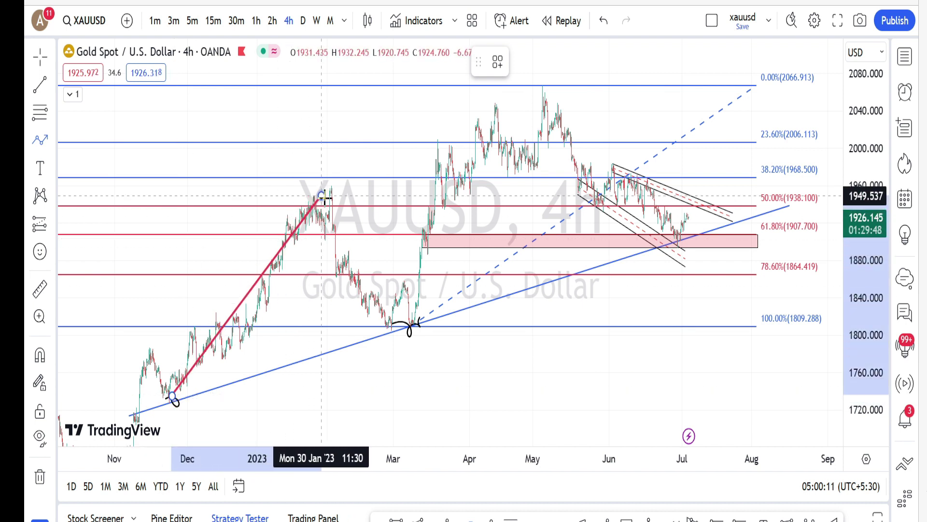
{"action": "left_click", "coordinate": [322, 196]}
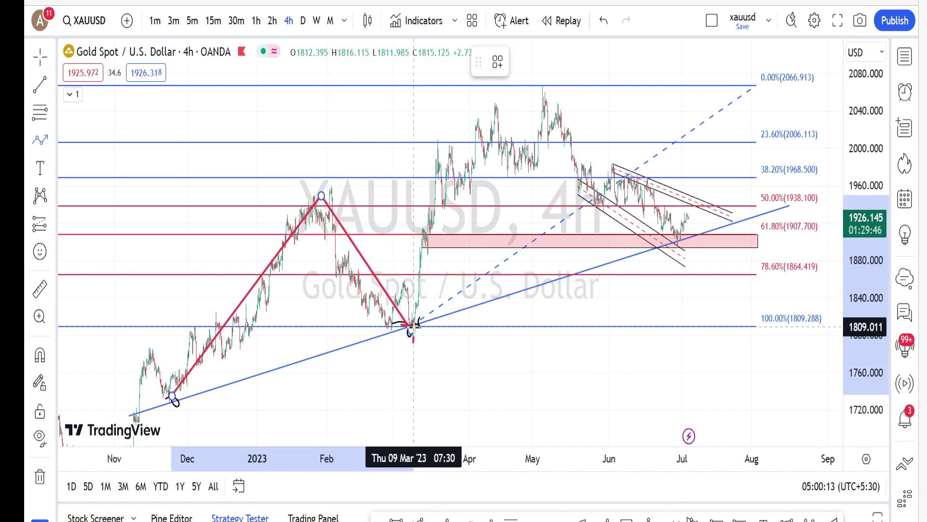
{"action": "left_click", "coordinate": [412, 326]}
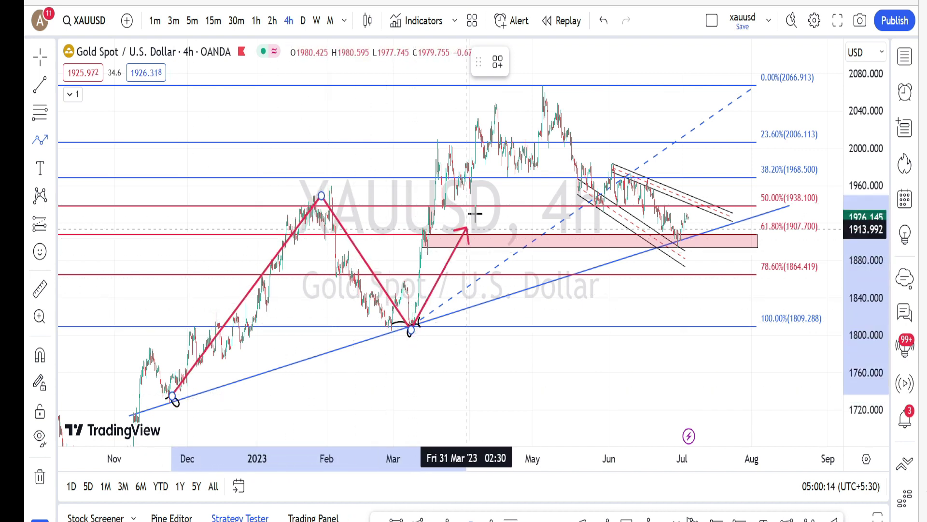
{"action": "left_click", "coordinate": [545, 87]}
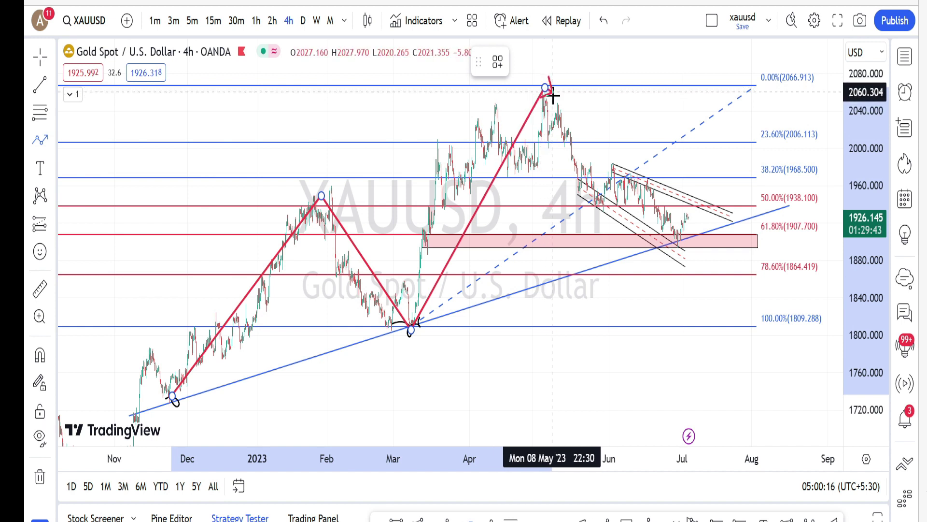
{"action": "left_click", "coordinate": [678, 238]}
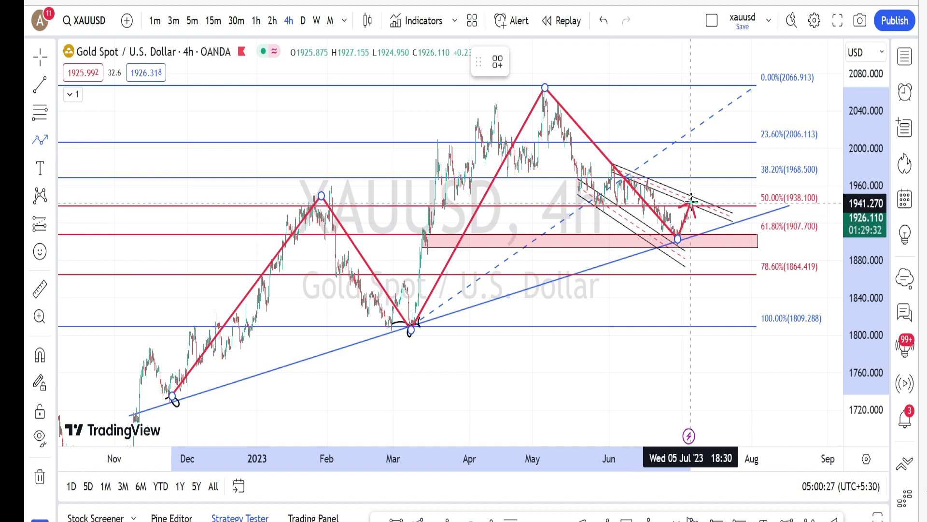
Step: Finish the red path with an arrowhead and circle the 100%, 78.6%, 61.8% labels and recent low
{"action": "double_click", "coordinate": [695, 184]}
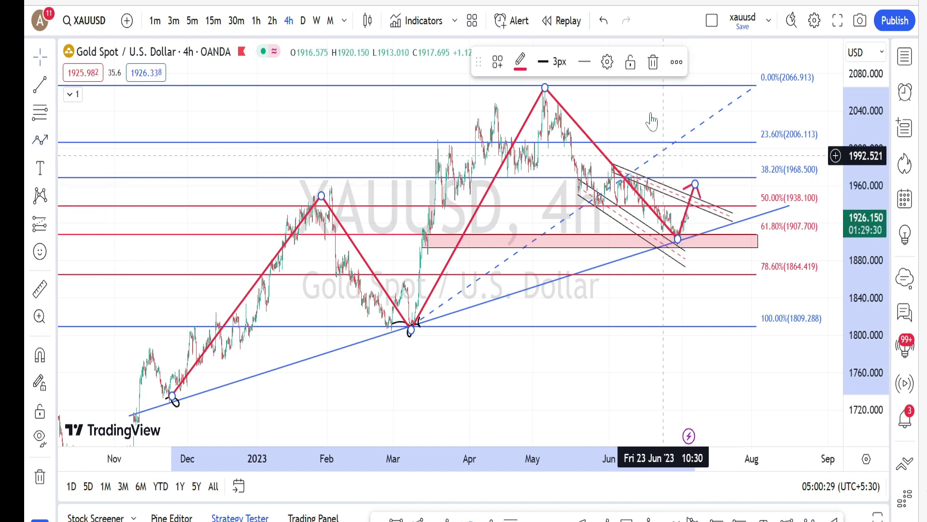
{"action": "mouse_move", "coordinate": [752, 311]}
{"action": "left_mouse_down"}
{"action": "mouse_move", "coordinate": [776, 331]}
{"action": "mouse_move", "coordinate": [759, 327]}
{"action": "left_mouse_up"}
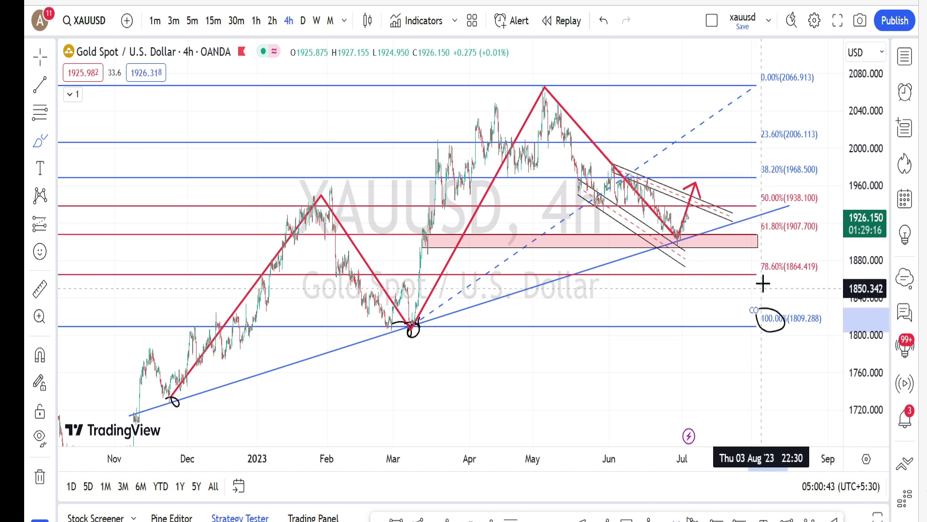
{"action": "left_click_drag", "start_coordinate": [769, 256], "coordinate": [788, 262]}
{"action": "mouse_move", "coordinate": [754, 227]}
{"action": "left_mouse_down"}
{"action": "mouse_move", "coordinate": [783, 213]}
{"action": "mouse_move", "coordinate": [782, 244]}
{"action": "mouse_move", "coordinate": [753, 236]}
{"action": "left_mouse_up"}
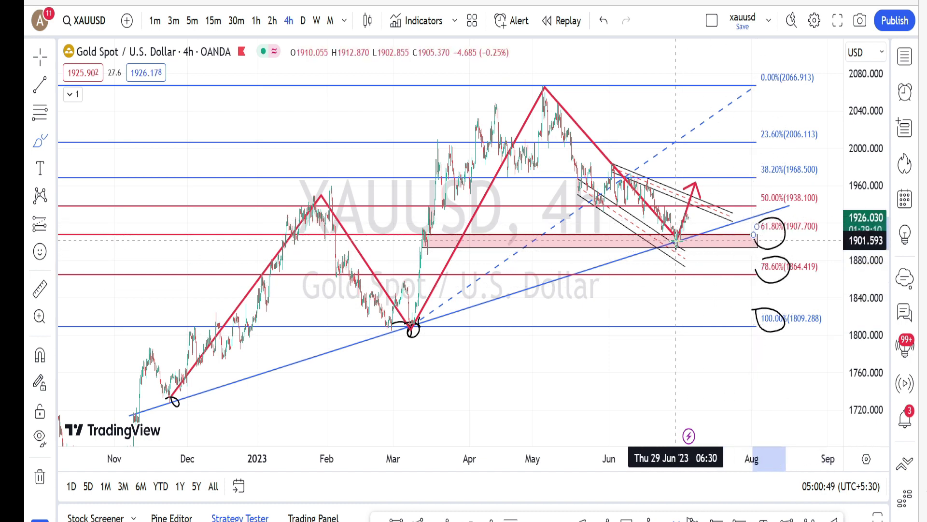
{"action": "mouse_move", "coordinate": [674, 240]}
{"action": "left_mouse_down"}
{"action": "mouse_move", "coordinate": [671, 232]}
{"action": "mouse_move", "coordinate": [675, 248]}
{"action": "left_mouse_up"}
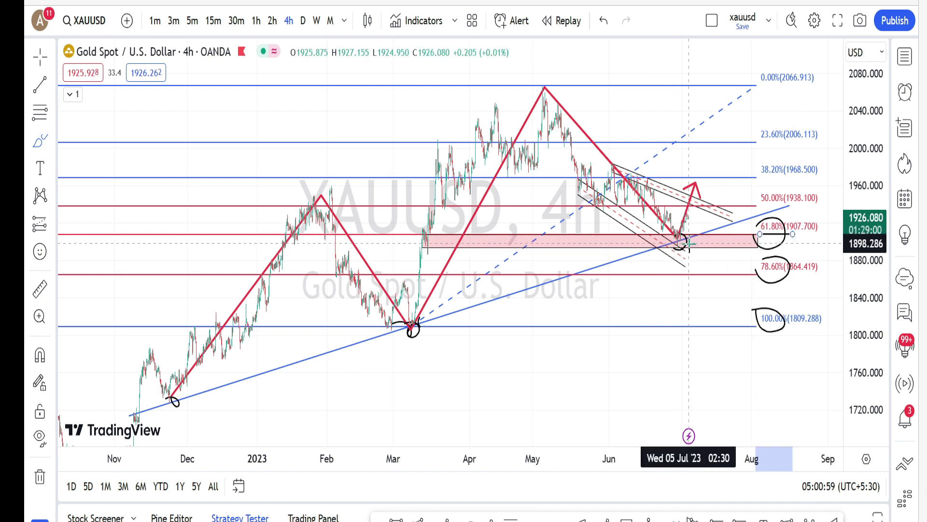
Step: Sketch an up move, loop the pink zone, circle 50%, arrow to 38.2%, and curve May high to low
{"action": "left_click_drag", "start_coordinate": [691, 239], "coordinate": [701, 214]}
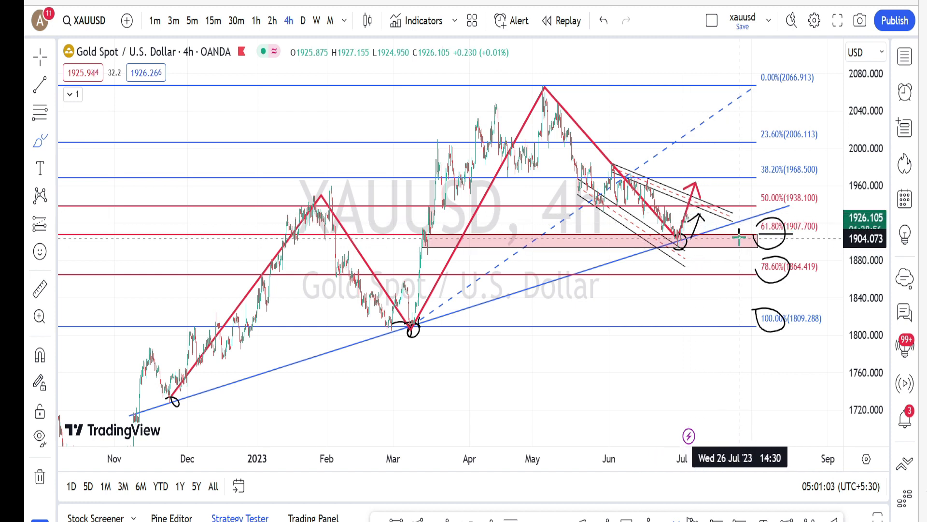
{"action": "mouse_move", "coordinate": [748, 245]}
{"action": "left_mouse_down"}
{"action": "mouse_move", "coordinate": [761, 236]}
{"action": "mouse_move", "coordinate": [761, 248]}
{"action": "left_mouse_up"}
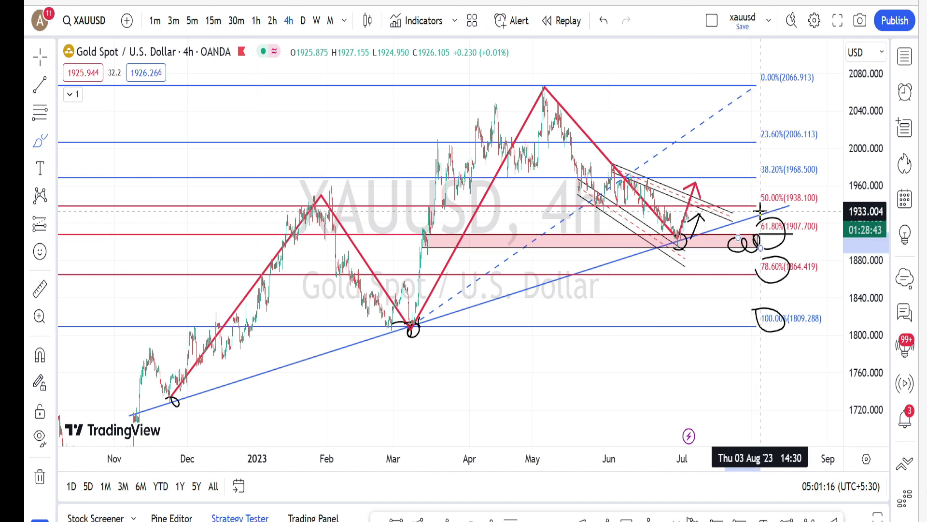
{"action": "mouse_move", "coordinate": [784, 207]}
{"action": "left_mouse_down"}
{"action": "mouse_move", "coordinate": [791, 199]}
{"action": "mouse_move", "coordinate": [764, 186]}
{"action": "left_mouse_up"}
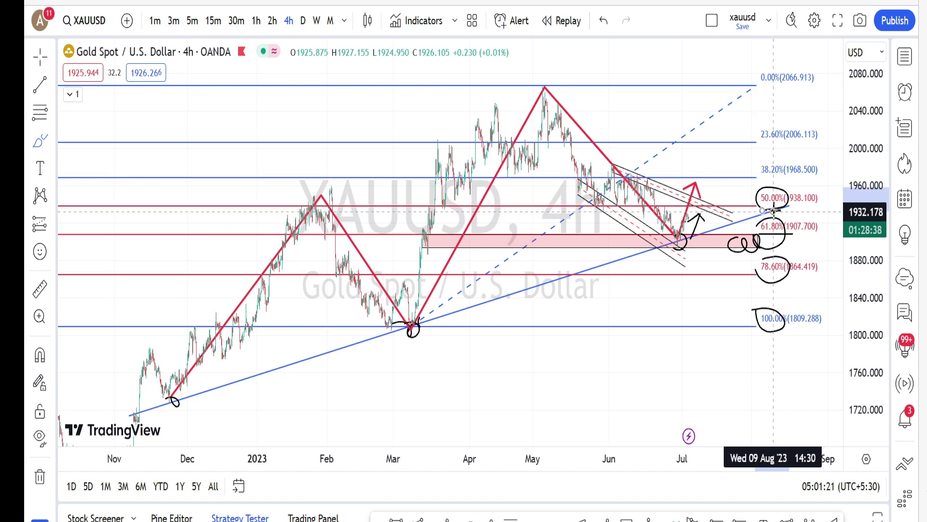
{"action": "mouse_move", "coordinate": [718, 207]}
{"action": "left_mouse_down"}
{"action": "mouse_move", "coordinate": [725, 161]}
{"action": "mouse_move", "coordinate": [739, 178]}
{"action": "left_mouse_up"}
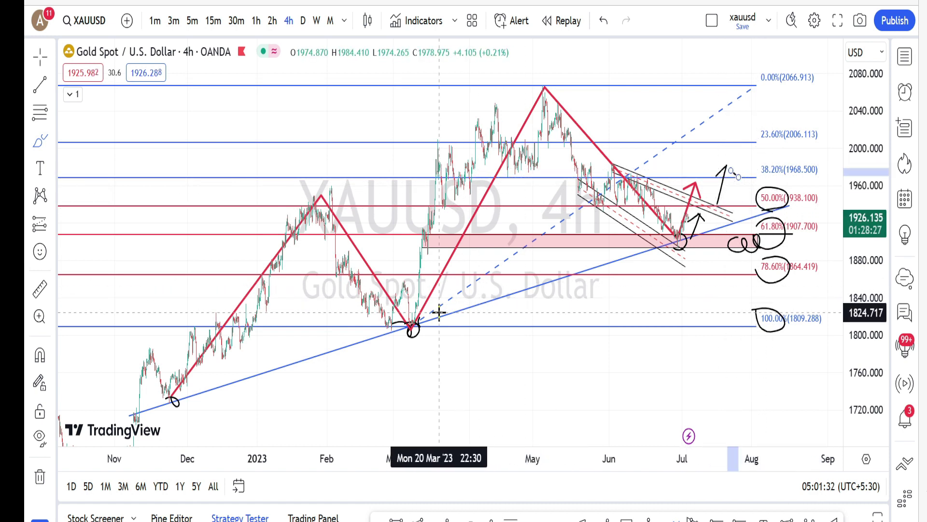
{"action": "mouse_move", "coordinate": [442, 308]}
{"action": "left_mouse_down"}
{"action": "mouse_move", "coordinate": [552, 129]}
{"action": "mouse_move", "coordinate": [619, 189]}
{"action": "mouse_move", "coordinate": [648, 249]}
{"action": "left_mouse_up"}
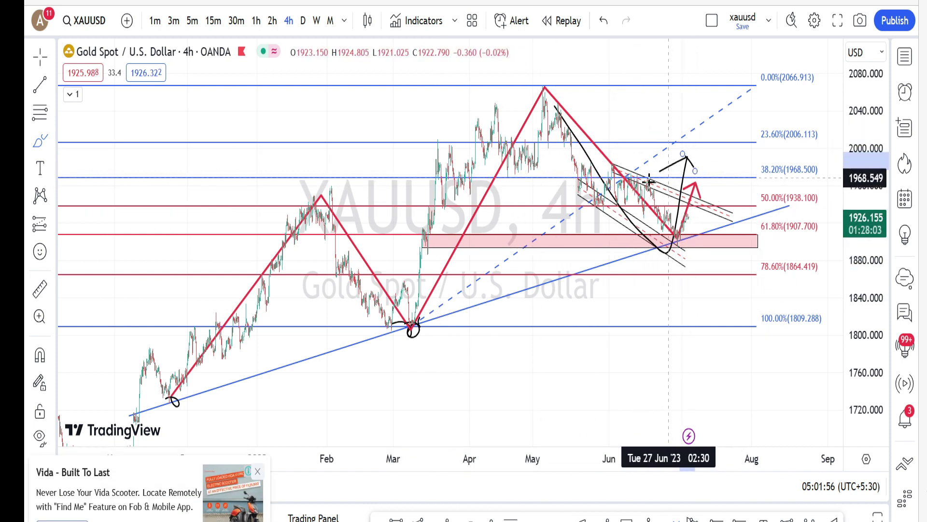
Step: Sketch two more strokes above the channel and near 38.2%, then undo the freehand strokes
{"action": "left_click_drag", "start_coordinate": [617, 165], "coordinate": [646, 177]}
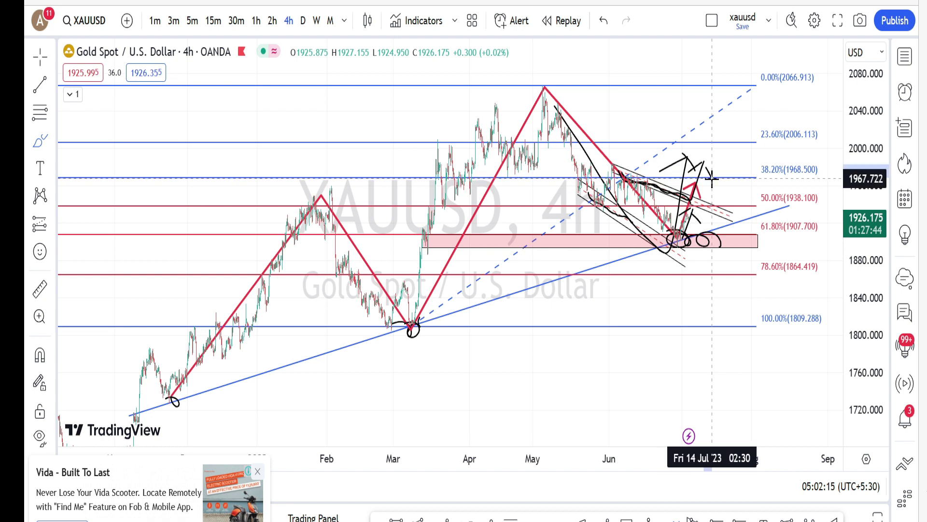
{"action": "mouse_move", "coordinate": [713, 160]}
{"action": "left_mouse_down"}
{"action": "mouse_move", "coordinate": [701, 174]}
{"action": "mouse_move", "coordinate": [712, 160]}
{"action": "mouse_move", "coordinate": [695, 147]}
{"action": "mouse_move", "coordinate": [600, 166]}
{"action": "mouse_move", "coordinate": [623, 273]}
{"action": "mouse_move", "coordinate": [740, 238]}
{"action": "mouse_move", "coordinate": [746, 188]}
{"action": "left_mouse_up"}
{"action": "key", "text": "ctrl+z"}
{"action": "key", "text": "ctrl+z"}
{"action": "key", "text": "ctrl+z"}
{"action": "key", "text": "ctrl+z"}
{"action": "key", "text": "ctrl+z"}
{"action": "key", "text": "ctrl+z"}
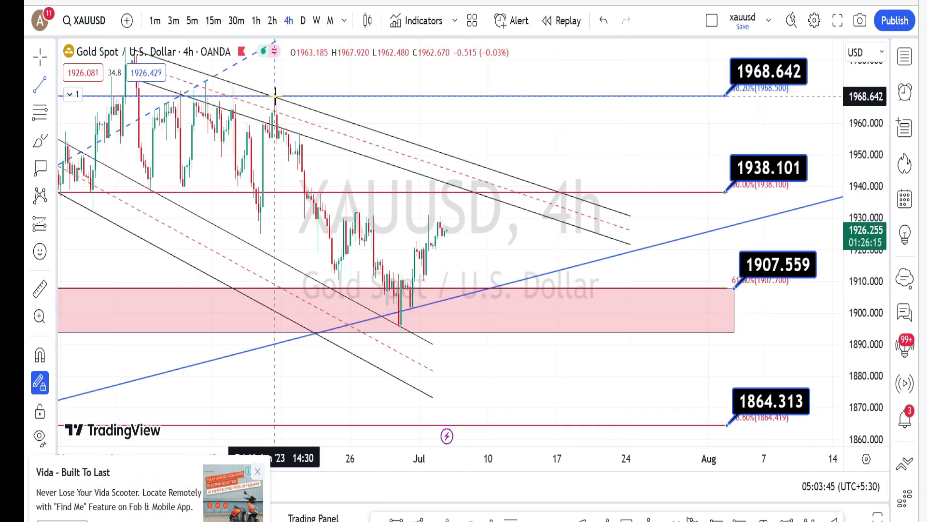
Step: Draw a trend line from 1968.642 to the recent low, circling the support lows and the 1907.559 level
{"action": "left_click", "coordinate": [274, 96]}
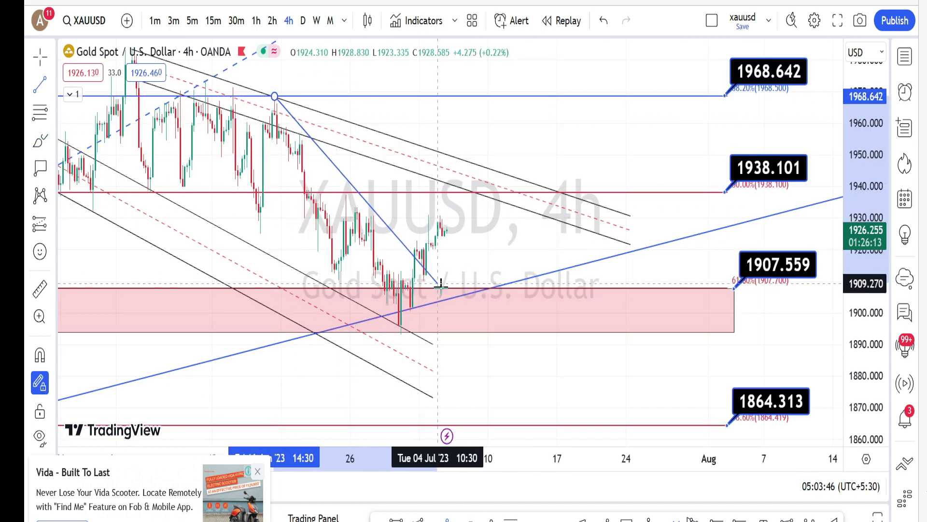
{"action": "left_click", "coordinate": [443, 314]}
{"action": "mouse_move", "coordinate": [367, 299]}
{"action": "left_mouse_down"}
{"action": "mouse_move", "coordinate": [411, 309]}
{"action": "mouse_move", "coordinate": [438, 298]}
{"action": "mouse_move", "coordinate": [444, 328]}
{"action": "left_mouse_up"}
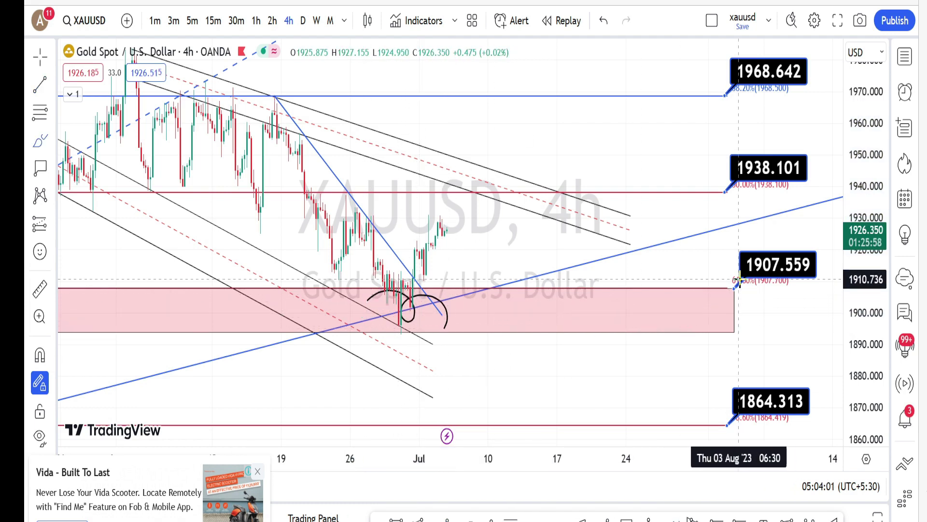
{"action": "left_click_drag", "start_coordinate": [756, 283], "coordinate": [792, 277]}
{"action": "left_click_drag", "start_coordinate": [798, 243], "coordinate": [760, 242]}
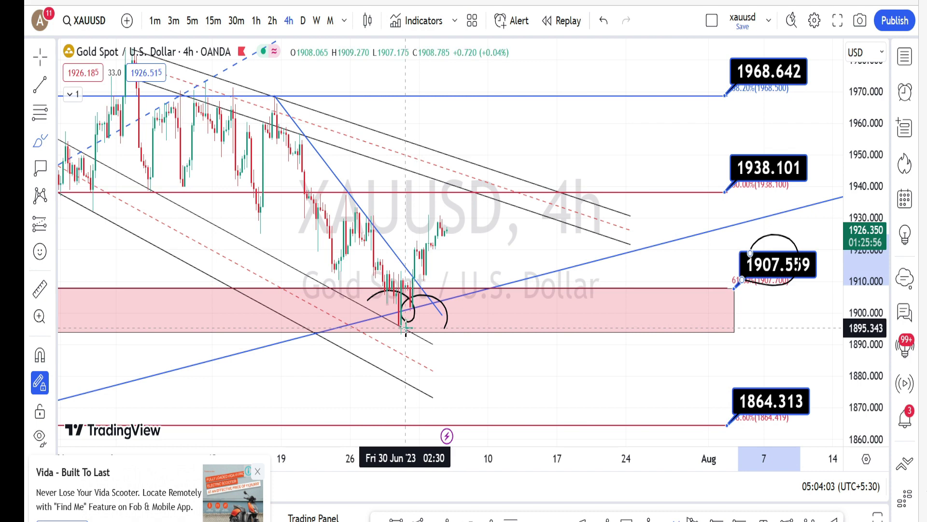
Step: Sketch two rising moves toward 1938, trace the upper channel highs, and circle the 1938.101 target
{"action": "mouse_move", "coordinate": [409, 321]}
{"action": "left_mouse_down"}
{"action": "mouse_move", "coordinate": [487, 196]}
{"action": "mouse_move", "coordinate": [507, 227]}
{"action": "left_mouse_up"}
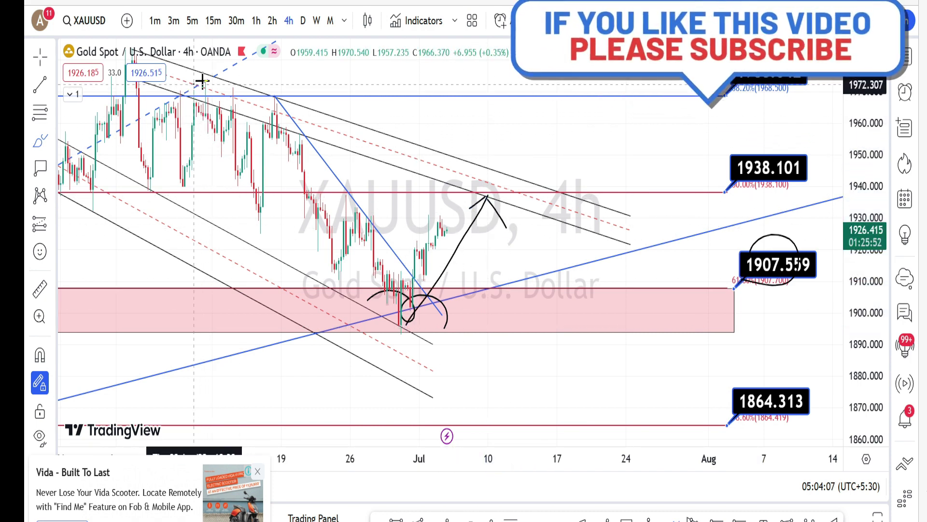
{"action": "mouse_move", "coordinate": [195, 88]}
{"action": "left_mouse_down"}
{"action": "mouse_move", "coordinate": [215, 106]}
{"action": "mouse_move", "coordinate": [239, 92]}
{"action": "mouse_move", "coordinate": [307, 124]}
{"action": "left_mouse_up"}
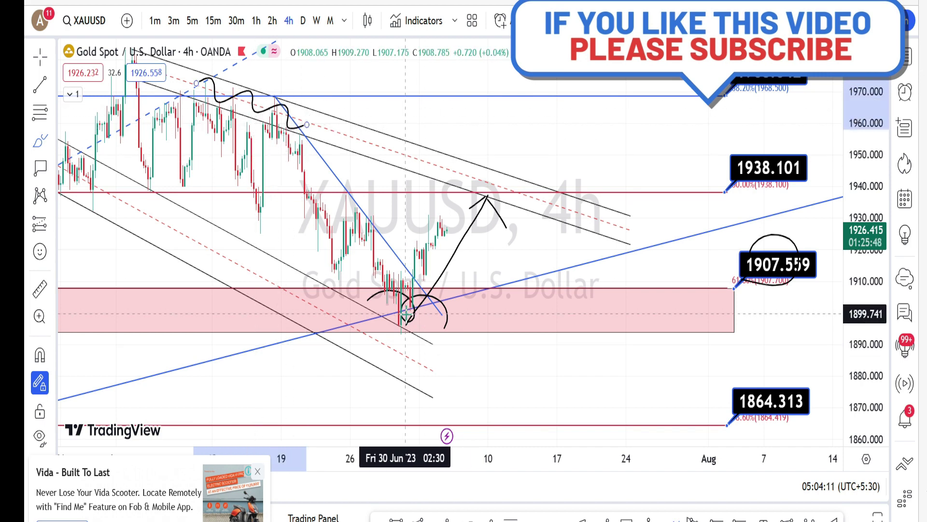
{"action": "mouse_move", "coordinate": [408, 312]}
{"action": "left_mouse_down"}
{"action": "mouse_move", "coordinate": [472, 202]}
{"action": "mouse_move", "coordinate": [484, 189]}
{"action": "mouse_move", "coordinate": [510, 202]}
{"action": "mouse_move", "coordinate": [508, 178]}
{"action": "mouse_move", "coordinate": [513, 197]}
{"action": "mouse_move", "coordinate": [532, 185]}
{"action": "left_mouse_up"}
{"action": "mouse_move", "coordinate": [721, 194]}
{"action": "left_mouse_down"}
{"action": "mouse_move", "coordinate": [762, 189]}
{"action": "mouse_move", "coordinate": [764, 149]}
{"action": "mouse_move", "coordinate": [728, 156]}
{"action": "mouse_move", "coordinate": [746, 192]}
{"action": "left_mouse_up"}
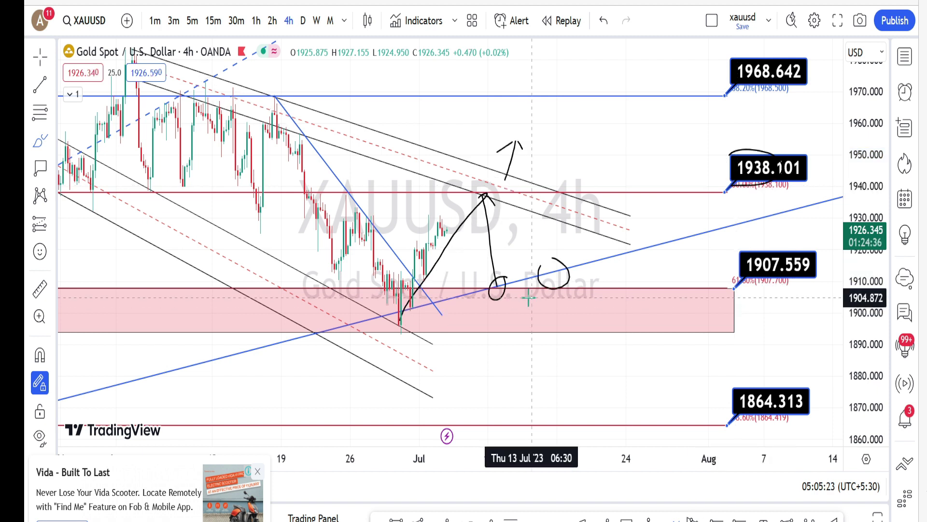
{"action": "mouse_move", "coordinate": [538, 297]}
{"action": "left_mouse_down"}
{"action": "mouse_move", "coordinate": [541, 332]}
{"action": "mouse_move", "coordinate": [552, 287]}
{"action": "mouse_move", "coordinate": [574, 335]}
{"action": "mouse_move", "coordinate": [592, 291]}
{"action": "mouse_move", "coordinate": [621, 393]}
{"action": "mouse_move", "coordinate": [633, 368]}
{"action": "left_mouse_up"}
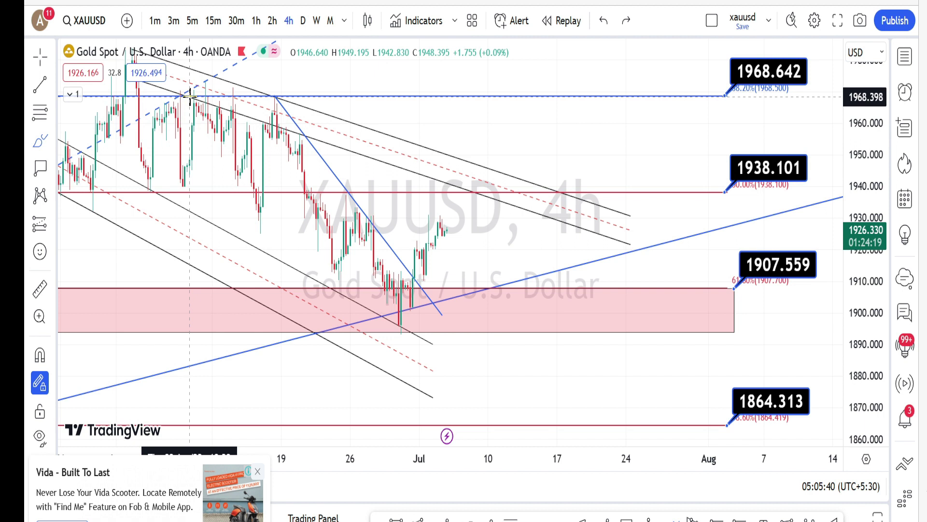
Step: Trace the swing down from the 21 Jun high and circle the three trendline touches through 3 Jul
{"action": "mouse_move", "coordinate": [190, 95]}
{"action": "left_mouse_down"}
{"action": "mouse_move", "coordinate": [246, 240]}
{"action": "mouse_move", "coordinate": [278, 103]}
{"action": "mouse_move", "coordinate": [338, 282]}
{"action": "mouse_move", "coordinate": [369, 217]}
{"action": "mouse_move", "coordinate": [394, 311]}
{"action": "mouse_move", "coordinate": [404, 310]}
{"action": "mouse_move", "coordinate": [466, 195]}
{"action": "mouse_move", "coordinate": [474, 337]}
{"action": "left_mouse_up"}
{"action": "key", "text": "ctrl+z"}
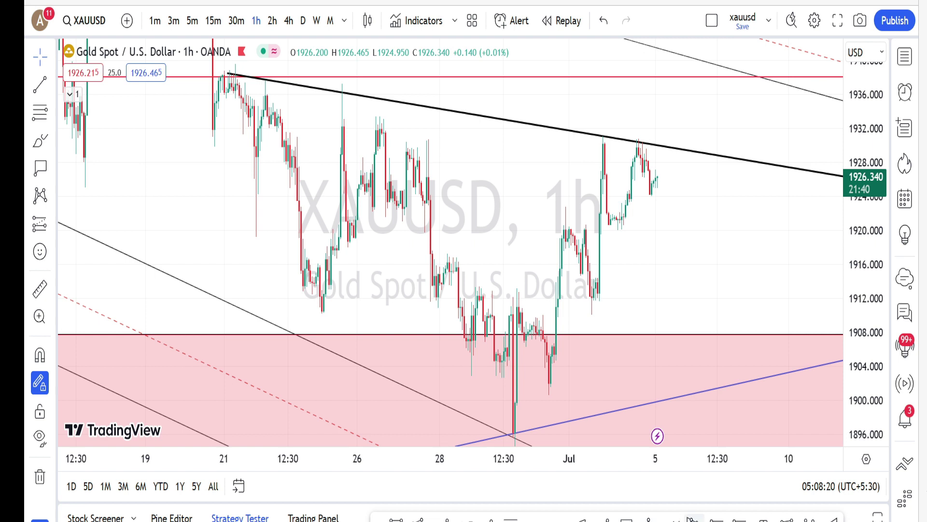
{"action": "left_click", "coordinate": [40, 141]}
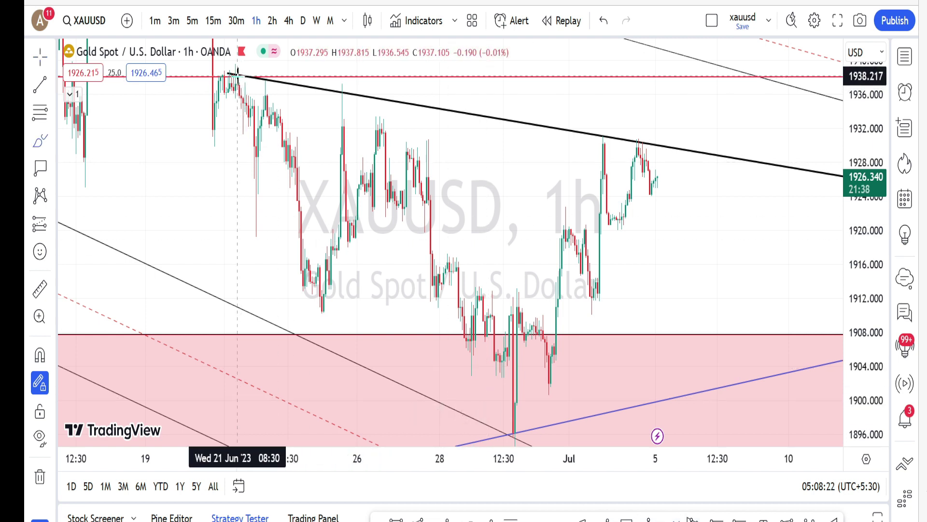
{"action": "mouse_move", "coordinate": [231, 75]}
{"action": "left_mouse_down"}
{"action": "mouse_move", "coordinate": [318, 246]}
{"action": "mouse_move", "coordinate": [347, 275]}
{"action": "mouse_move", "coordinate": [385, 107]}
{"action": "mouse_move", "coordinate": [513, 431]}
{"action": "mouse_move", "coordinate": [550, 384]}
{"action": "mouse_move", "coordinate": [627, 220]}
{"action": "mouse_move", "coordinate": [641, 140]}
{"action": "mouse_move", "coordinate": [647, 148]}
{"action": "left_mouse_up"}
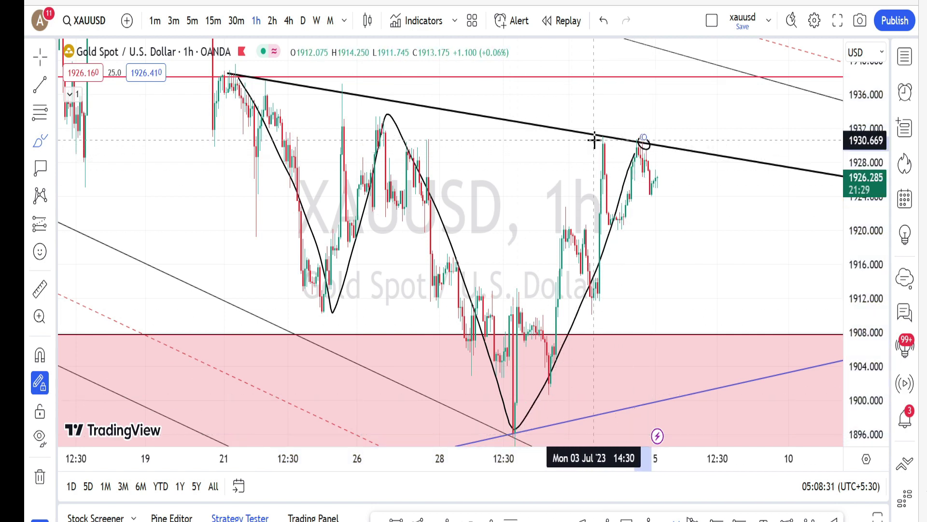
{"action": "mouse_move", "coordinate": [597, 131]}
{"action": "left_mouse_down"}
{"action": "mouse_move", "coordinate": [613, 142]}
{"action": "mouse_move", "coordinate": [599, 134]}
{"action": "left_mouse_up"}
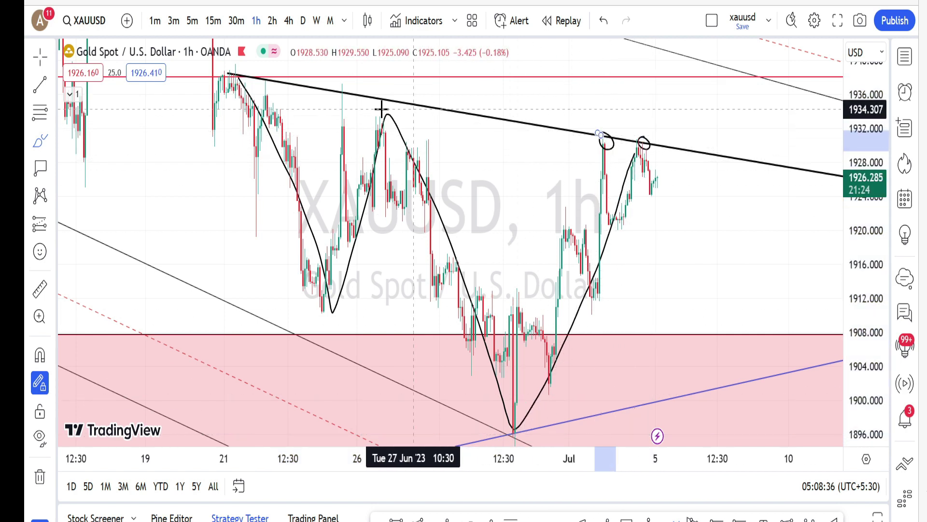
{"action": "mouse_move", "coordinate": [335, 83]}
{"action": "left_mouse_down"}
{"action": "mouse_move", "coordinate": [352, 87]}
{"action": "mouse_move", "coordinate": [330, 90]}
{"action": "left_mouse_up"}
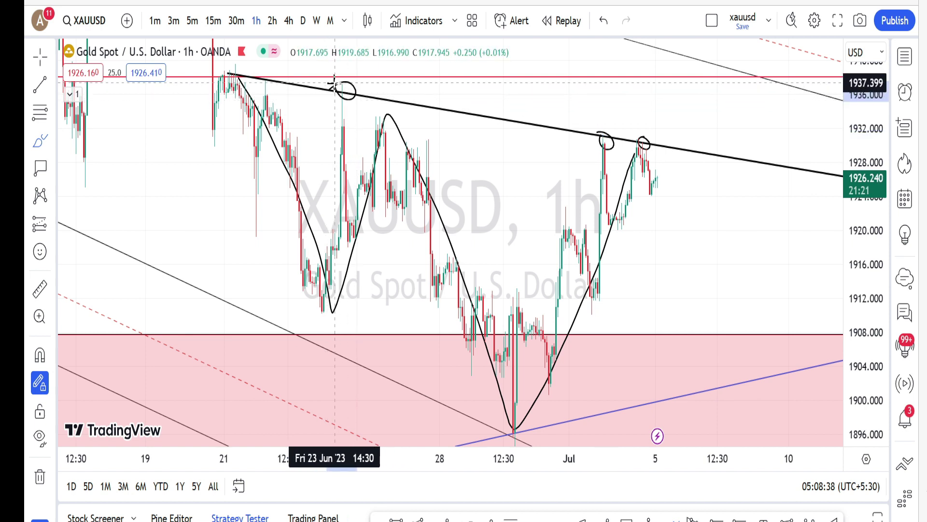
{"action": "mouse_move", "coordinate": [262, 84]}
{"action": "left_mouse_down"}
{"action": "mouse_move", "coordinate": [274, 86]}
{"action": "mouse_move", "coordinate": [267, 93]}
{"action": "left_mouse_up"}
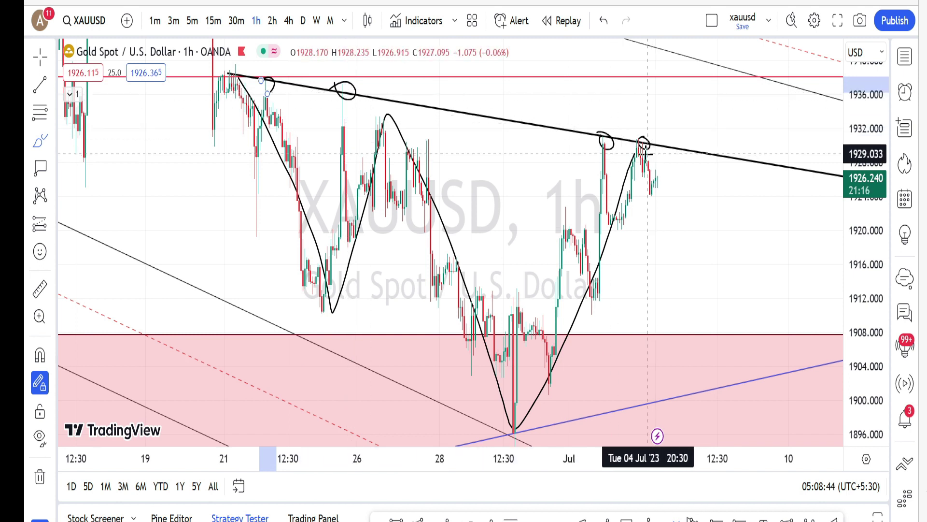
Step: Sketch a projected drop to about 1900, circle the landing, and trace wavy moves along the top trendline
{"action": "left_click_drag", "start_coordinate": [635, 161], "coordinate": [685, 374]}
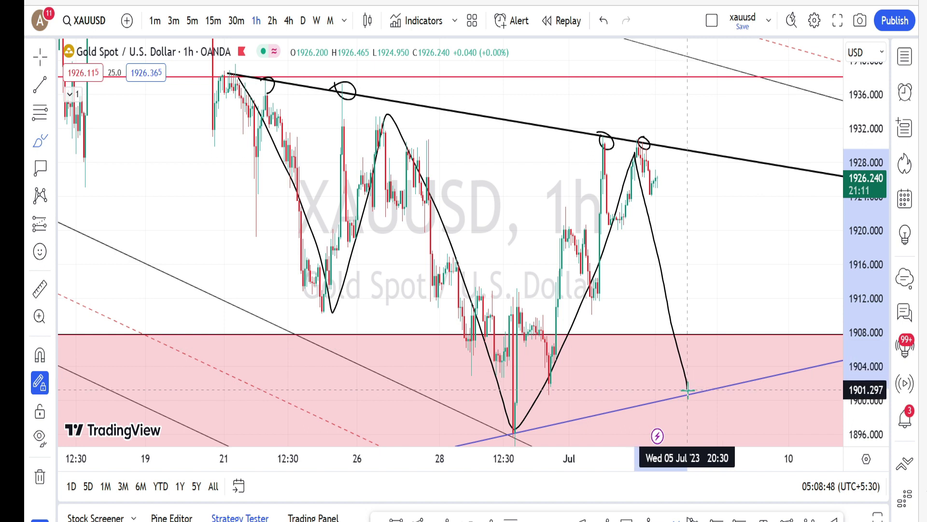
{"action": "mouse_move", "coordinate": [684, 394]}
{"action": "left_mouse_down"}
{"action": "mouse_move", "coordinate": [681, 384]}
{"action": "mouse_move", "coordinate": [696, 402]}
{"action": "mouse_move", "coordinate": [674, 391]}
{"action": "mouse_move", "coordinate": [715, 389]}
{"action": "left_mouse_up"}
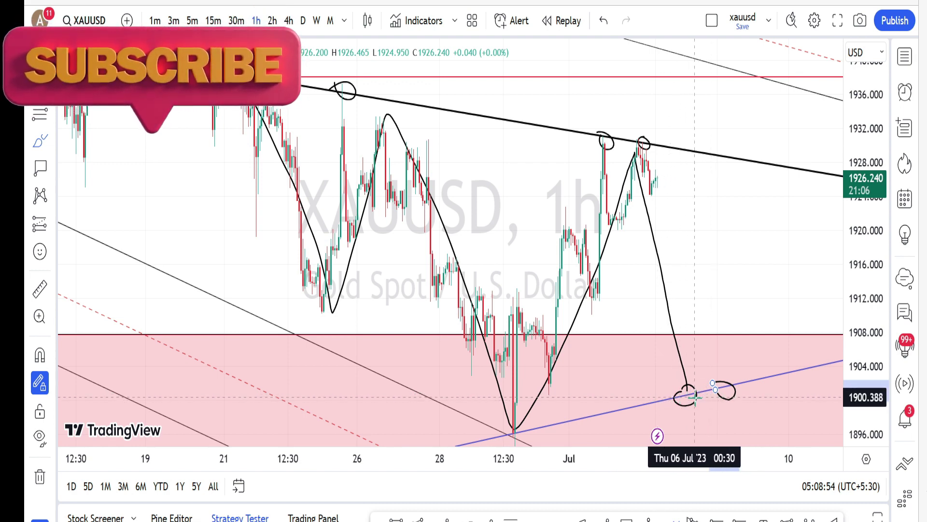
{"action": "mouse_move", "coordinate": [689, 399]}
{"action": "left_mouse_down"}
{"action": "mouse_move", "coordinate": [700, 436]}
{"action": "mouse_move", "coordinate": [739, 249]}
{"action": "mouse_move", "coordinate": [742, 160]}
{"action": "mouse_move", "coordinate": [772, 377]}
{"action": "mouse_move", "coordinate": [797, 170]}
{"action": "mouse_move", "coordinate": [812, 369]}
{"action": "left_mouse_up"}
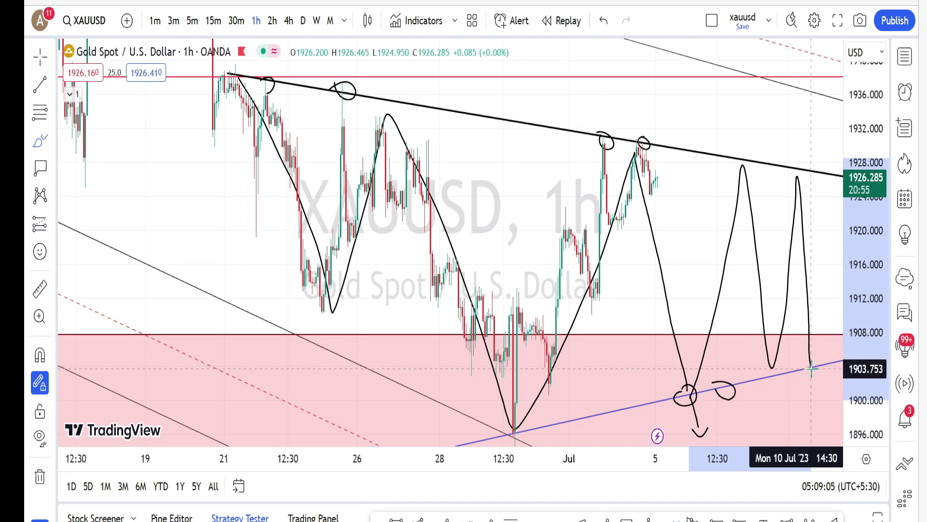
{"action": "scroll", "coordinate": [773, 265], "scroll_direction": "right", "scroll_amount": 5}
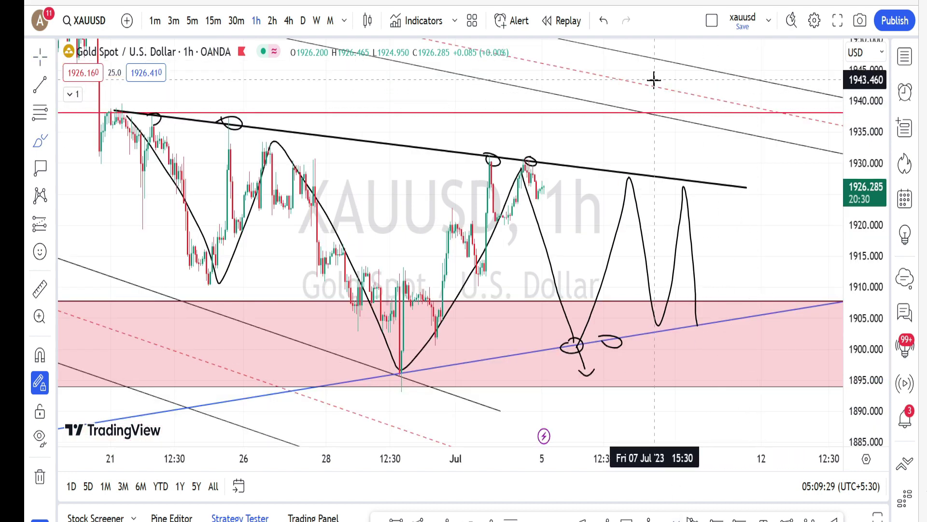
{"action": "mouse_move", "coordinate": [656, 62]}
{"action": "left_mouse_down"}
{"action": "mouse_move", "coordinate": [650, 115]}
{"action": "mouse_move", "coordinate": [684, 69]}
{"action": "mouse_move", "coordinate": [683, 123]}
{"action": "mouse_move", "coordinate": [730, 76]}
{"action": "mouse_move", "coordinate": [730, 132]}
{"action": "mouse_move", "coordinate": [783, 48]}
{"action": "mouse_move", "coordinate": [760, 52]}
{"action": "mouse_move", "coordinate": [773, 73]}
{"action": "mouse_move", "coordinate": [789, 61]}
{"action": "left_mouse_up"}
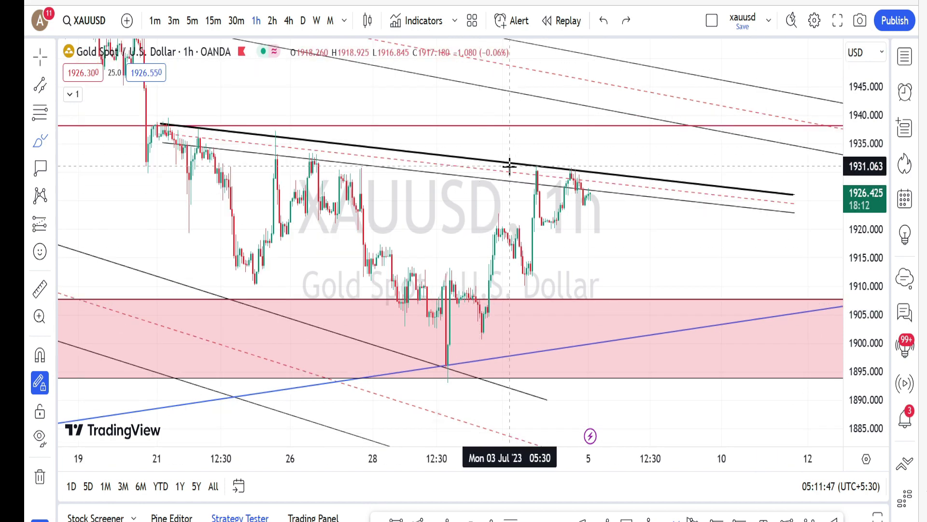
{"action": "mouse_move", "coordinate": [511, 169]}
{"action": "left_mouse_down"}
{"action": "mouse_move", "coordinate": [528, 181]}
{"action": "mouse_move", "coordinate": [546, 169]}
{"action": "mouse_move", "coordinate": [607, 190]}
{"action": "mouse_move", "coordinate": [626, 179]}
{"action": "left_mouse_up"}
Step: Curve over the pink-zone lows, loop above the top trendline, and sketch a breakout stroke toward 1940
{"action": "left_click_drag", "start_coordinate": [454, 356], "coordinate": [519, 360]}
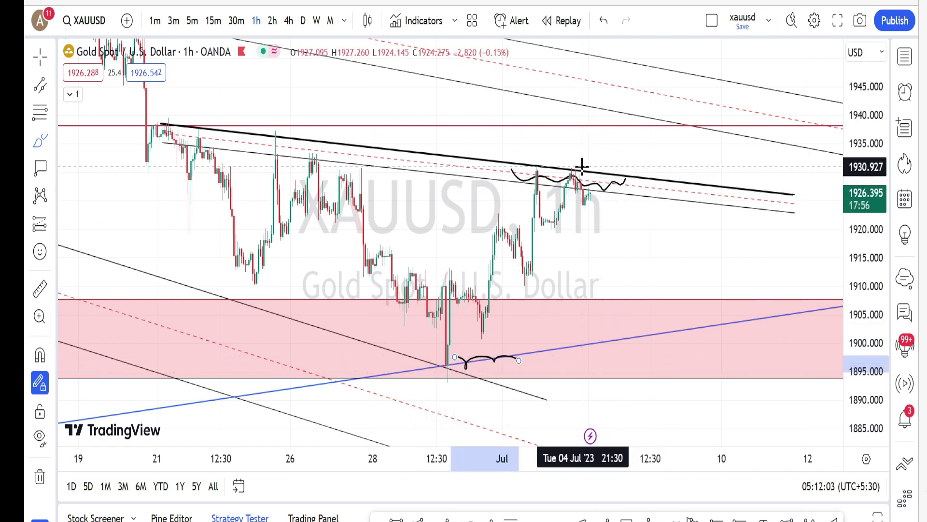
{"action": "mouse_move", "coordinate": [579, 162]}
{"action": "left_mouse_down"}
{"action": "mouse_move", "coordinate": [628, 168]}
{"action": "mouse_move", "coordinate": [598, 232]}
{"action": "mouse_move", "coordinate": [613, 335]}
{"action": "mouse_move", "coordinate": [623, 310]}
{"action": "left_mouse_up"}
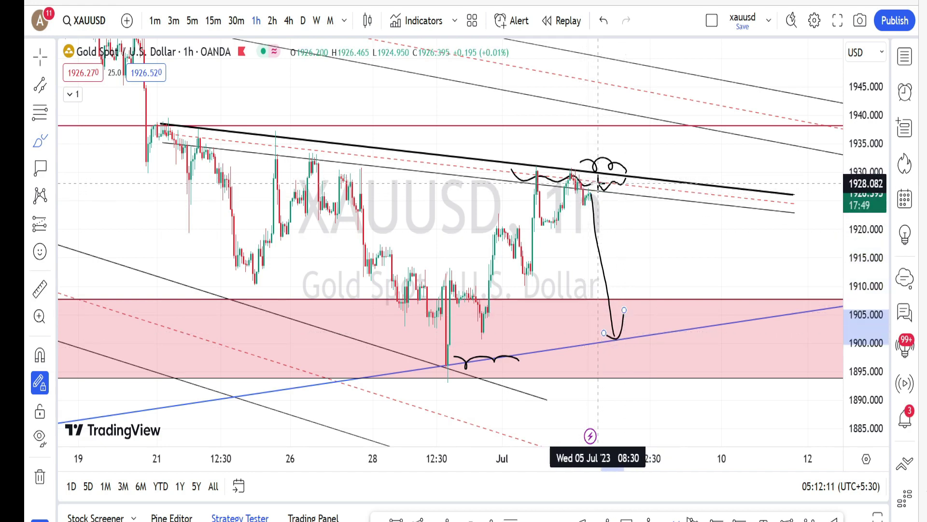
{"action": "left_click", "coordinate": [596, 165]}
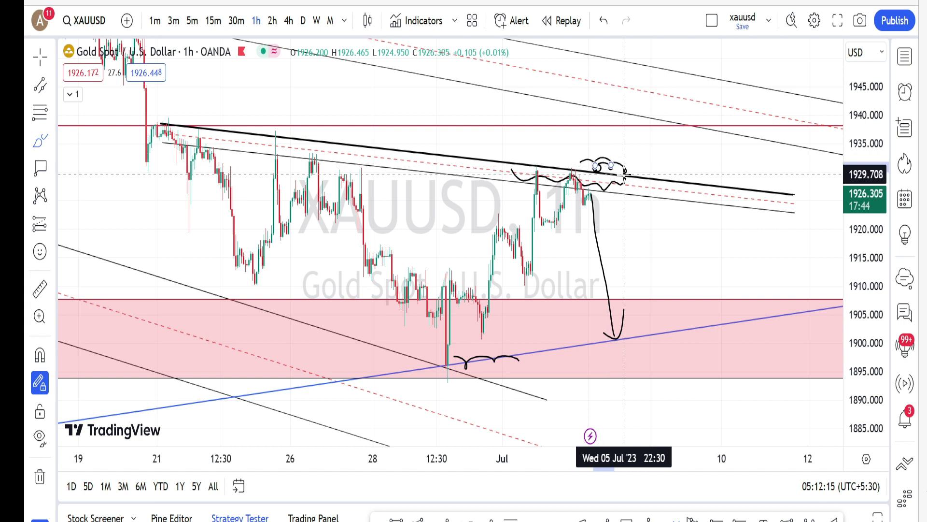
{"action": "mouse_move", "coordinate": [626, 161]}
{"action": "left_mouse_down"}
{"action": "mouse_move", "coordinate": [640, 116]}
{"action": "mouse_move", "coordinate": [645, 125]}
{"action": "left_mouse_up"}
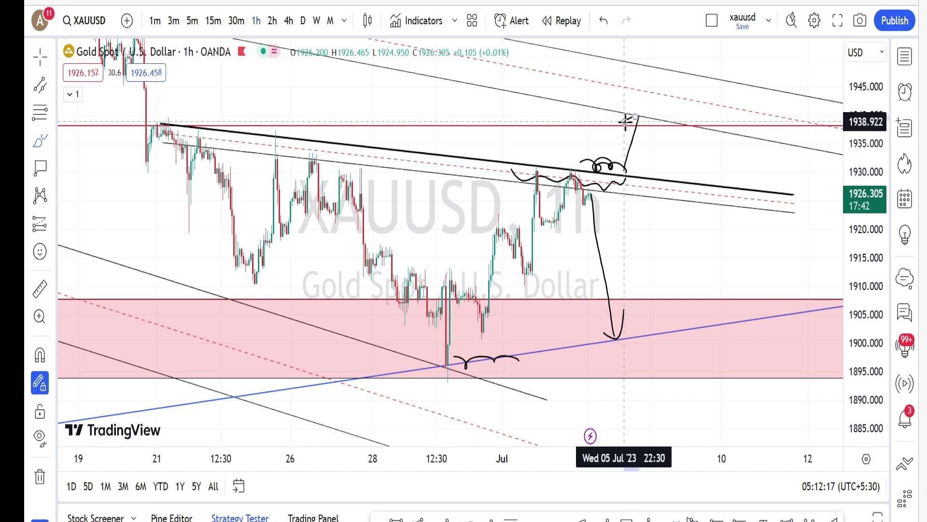
{"action": "left_click_drag", "start_coordinate": [602, 203], "coordinate": [637, 216]}
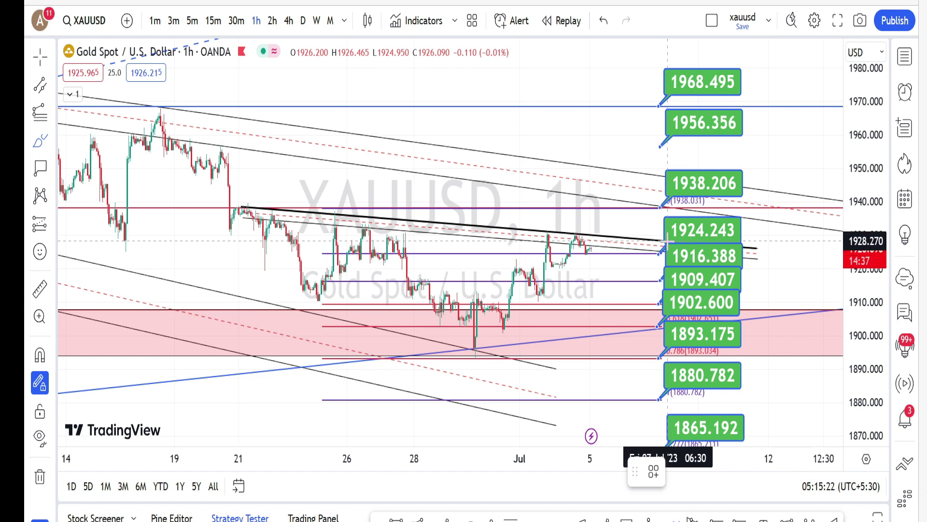
Step: Mark 1924.243, sketch a drop, and underline the 1902.600, 1893.175, 1880.782 and 1865.192 levels
{"action": "left_click_drag", "start_coordinate": [668, 240], "coordinate": [690, 241]}
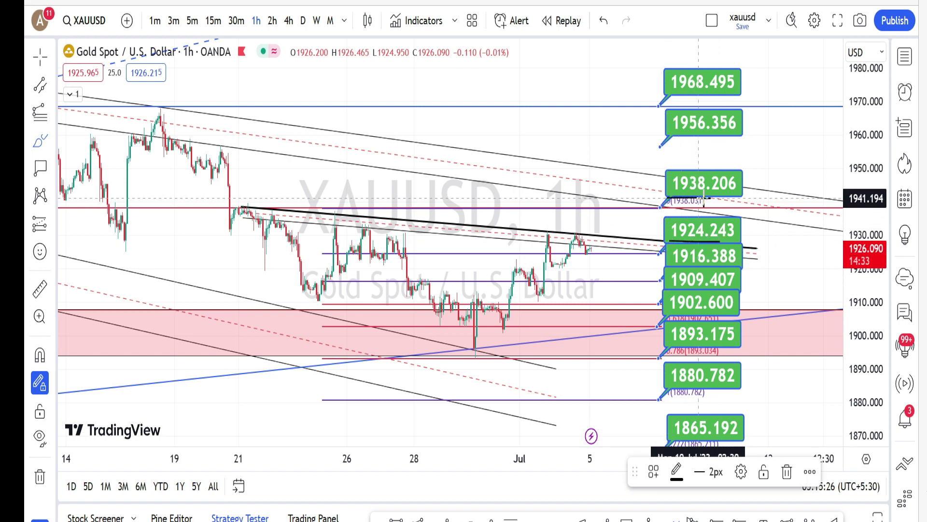
{"action": "mouse_move", "coordinate": [579, 236]}
{"action": "left_mouse_down"}
{"action": "mouse_move", "coordinate": [591, 276]}
{"action": "mouse_move", "coordinate": [599, 262]}
{"action": "left_mouse_up"}
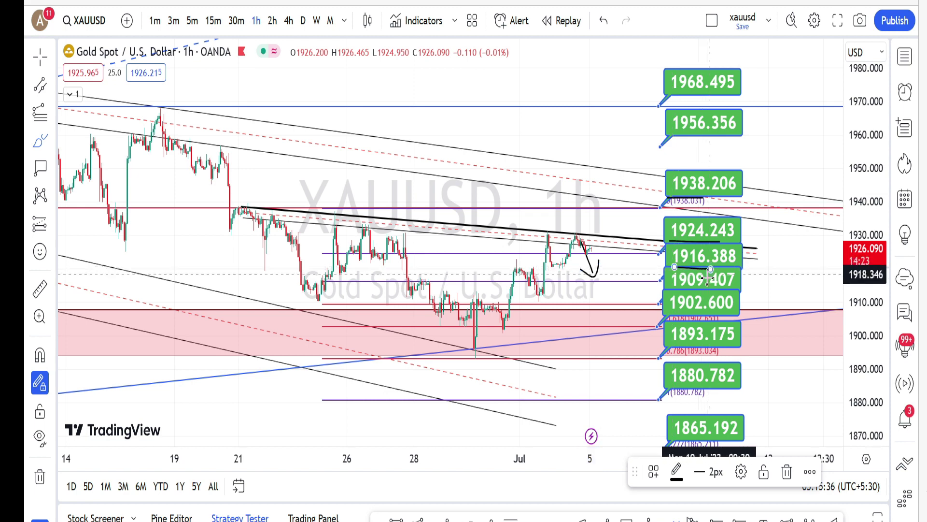
{"action": "left_click_drag", "start_coordinate": [708, 294], "coordinate": [708, 294]}
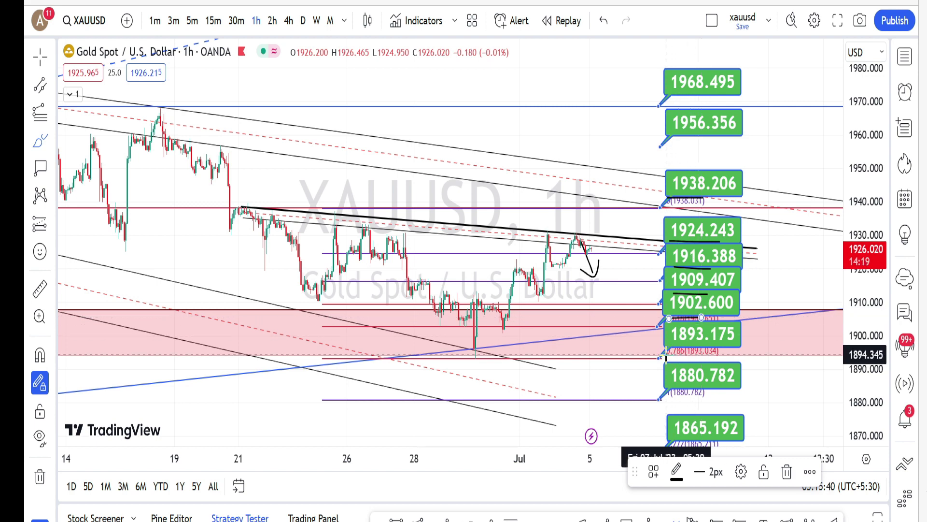
{"action": "left_click_drag", "start_coordinate": [669, 353], "coordinate": [704, 352]}
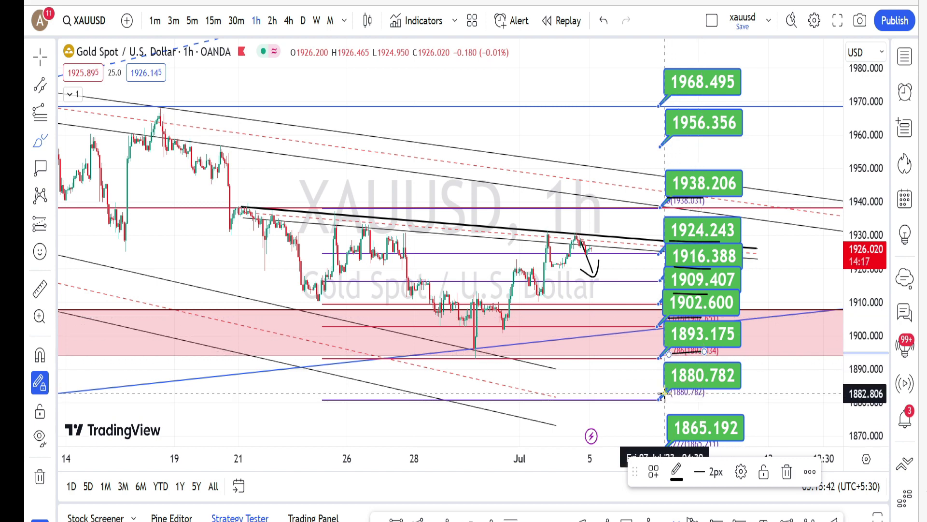
{"action": "left_click_drag", "start_coordinate": [704, 392], "coordinate": [702, 391]}
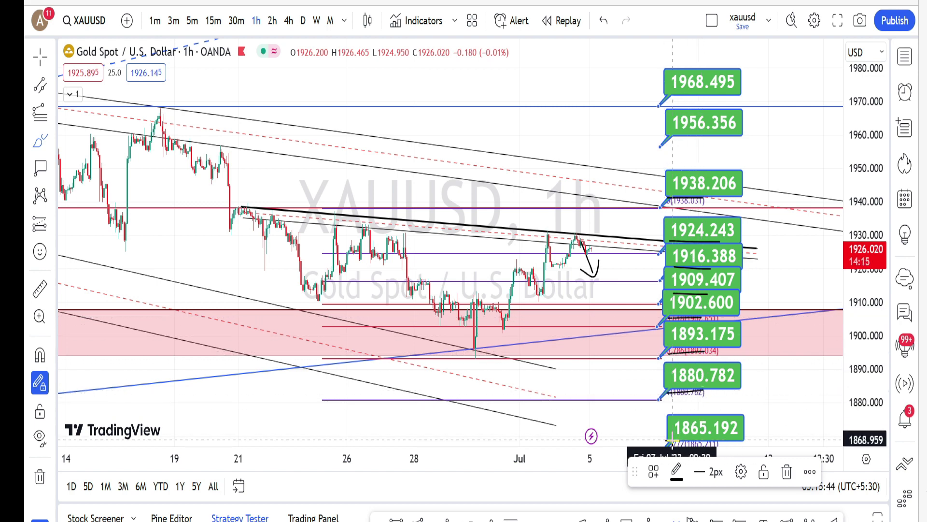
{"action": "left_click_drag", "start_coordinate": [672, 440], "coordinate": [723, 439]}
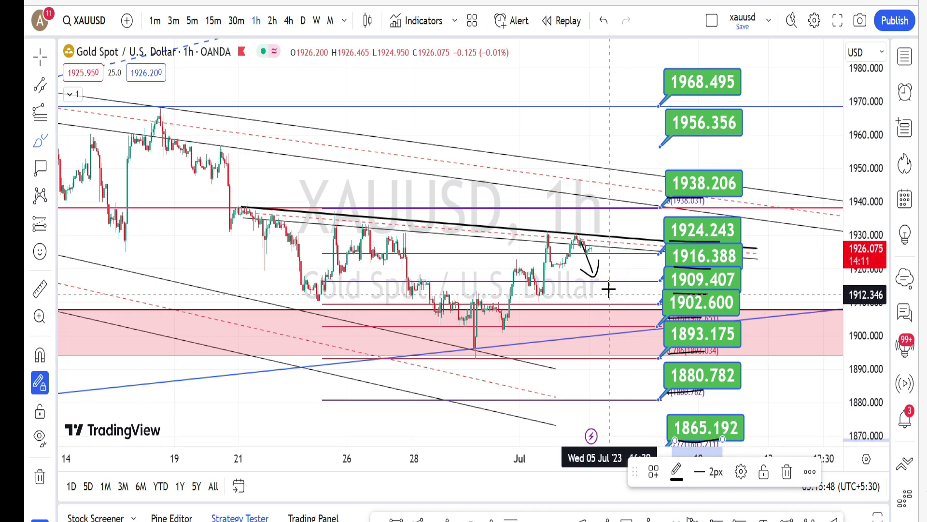
Step: Sketch an upward path, underline 1956.356, and circle 1968.495 with an upward arrow toward it
{"action": "mouse_move", "coordinate": [592, 254]}
{"action": "left_mouse_down"}
{"action": "mouse_move", "coordinate": [598, 233]}
{"action": "mouse_move", "coordinate": [606, 242]}
{"action": "left_mouse_up"}
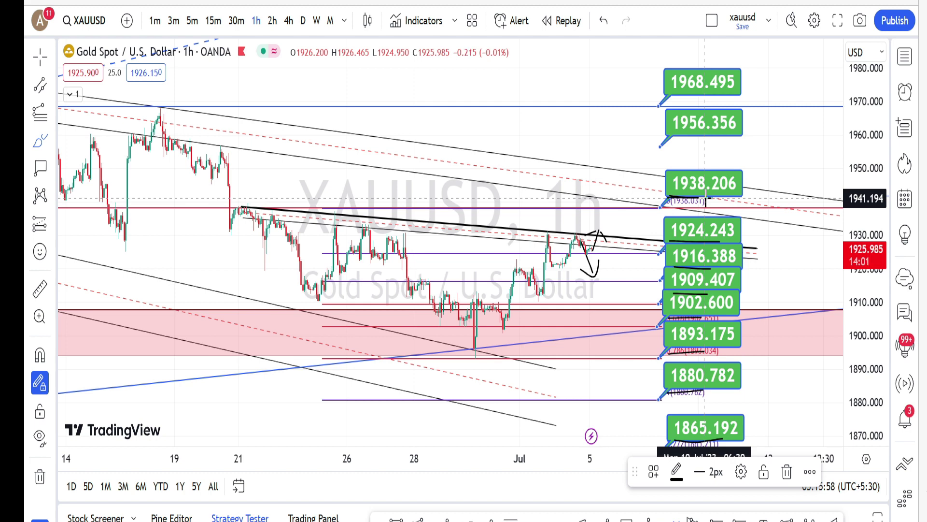
{"action": "left_click_drag", "start_coordinate": [714, 140], "coordinate": [714, 140]}
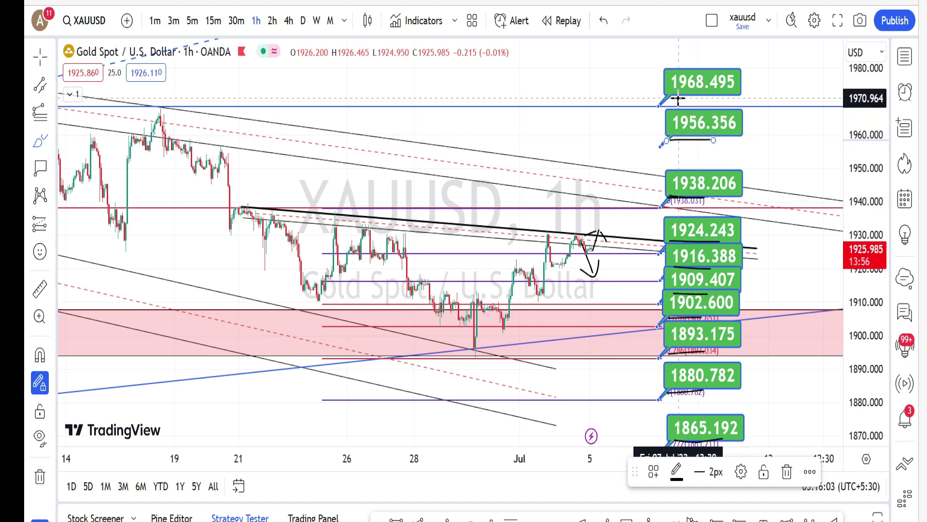
{"action": "mouse_move", "coordinate": [666, 98]}
{"action": "left_mouse_down"}
{"action": "mouse_move", "coordinate": [713, 96]}
{"action": "mouse_move", "coordinate": [722, 79]}
{"action": "mouse_move", "coordinate": [664, 63]}
{"action": "mouse_move", "coordinate": [675, 99]}
{"action": "left_mouse_up"}
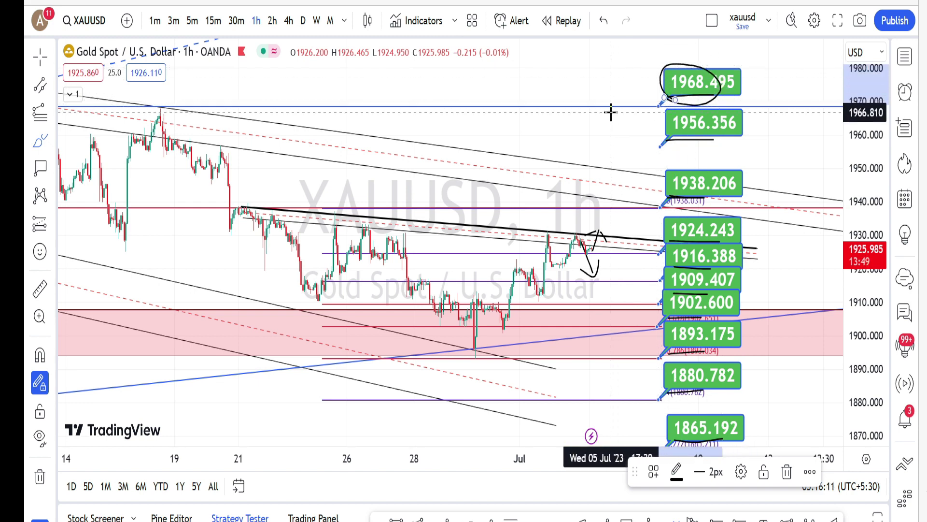
{"action": "left_click_drag", "start_coordinate": [610, 111], "coordinate": [628, 63]}
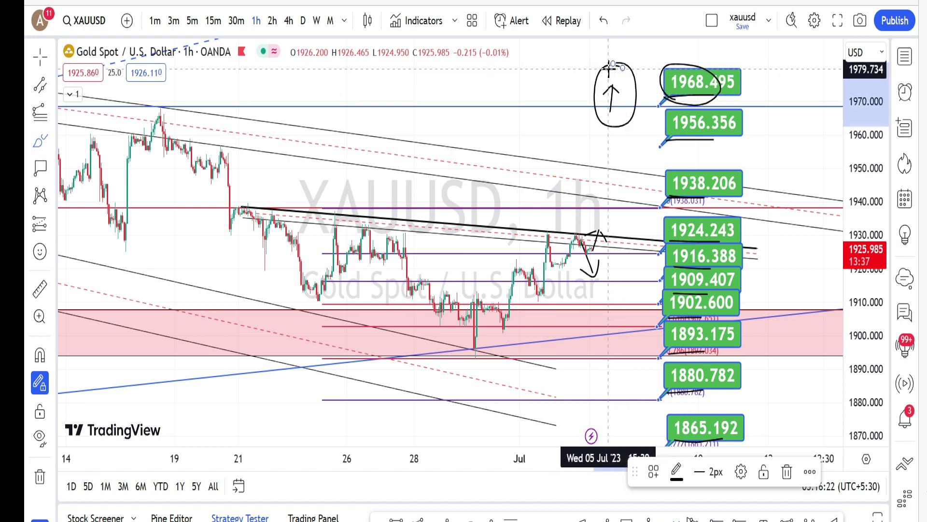
{"action": "scroll", "coordinate": [443, 421], "scroll_direction": "down", "scroll_amount": 3}
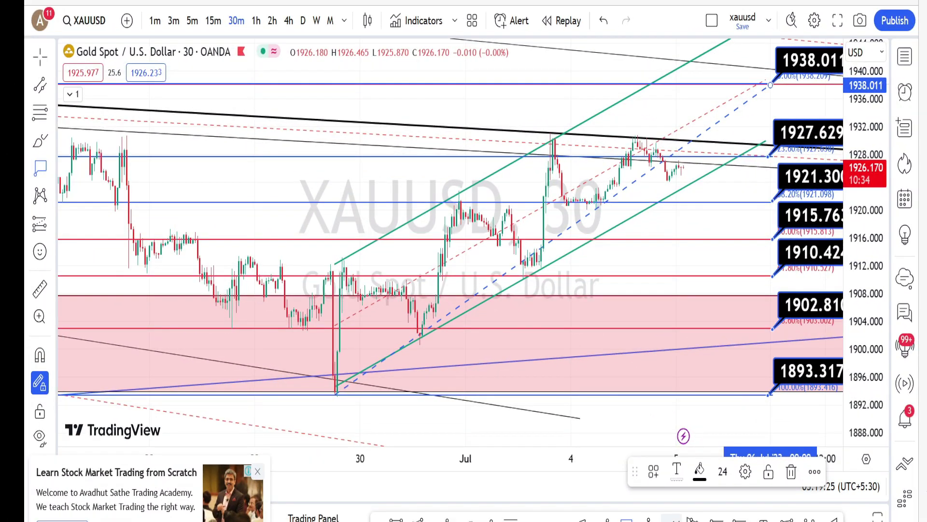
Step: Sketch 30m swing curves from the 29 June low, the 3 July double top, and a V rebound
{"action": "left_click", "coordinate": [671, 519]}
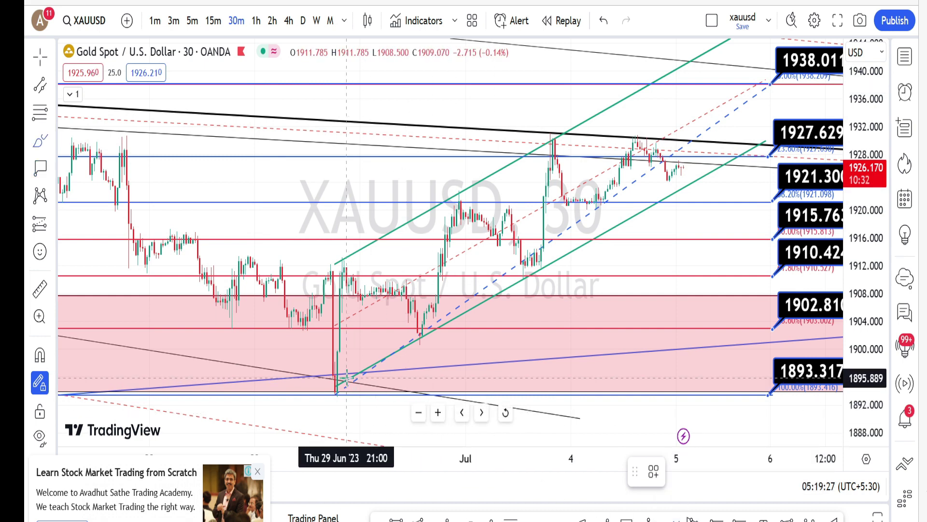
{"action": "mouse_move", "coordinate": [339, 378]}
{"action": "left_mouse_down"}
{"action": "mouse_move", "coordinate": [351, 269]}
{"action": "mouse_move", "coordinate": [402, 290]}
{"action": "mouse_move", "coordinate": [424, 323]}
{"action": "mouse_move", "coordinate": [463, 196]}
{"action": "mouse_move", "coordinate": [534, 267]}
{"action": "mouse_move", "coordinate": [558, 138]}
{"action": "mouse_move", "coordinate": [674, 190]}
{"action": "mouse_move", "coordinate": [685, 178]}
{"action": "left_mouse_up"}
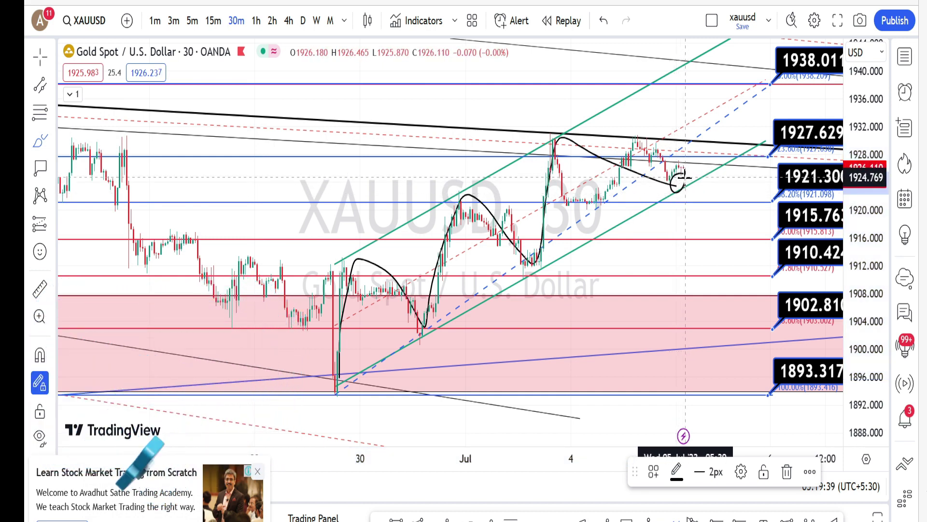
{"action": "mouse_move", "coordinate": [625, 140]}
{"action": "left_mouse_down"}
{"action": "mouse_move", "coordinate": [630, 152]}
{"action": "mouse_move", "coordinate": [642, 135]}
{"action": "mouse_move", "coordinate": [650, 150]}
{"action": "mouse_move", "coordinate": [659, 136]}
{"action": "mouse_move", "coordinate": [669, 151]}
{"action": "mouse_move", "coordinate": [677, 140]}
{"action": "mouse_move", "coordinate": [685, 158]}
{"action": "mouse_move", "coordinate": [696, 146]}
{"action": "left_mouse_up"}
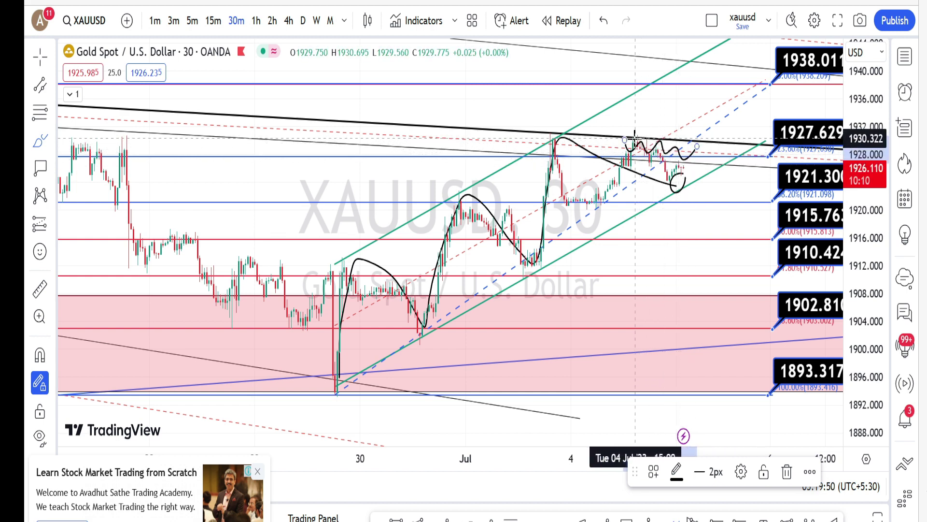
{"action": "mouse_move", "coordinate": [641, 131]}
{"action": "left_mouse_down"}
{"action": "mouse_move", "coordinate": [644, 140]}
{"action": "mouse_move", "coordinate": [625, 145]}
{"action": "mouse_move", "coordinate": [647, 159]}
{"action": "mouse_move", "coordinate": [668, 146]}
{"action": "mouse_move", "coordinate": [658, 110]}
{"action": "mouse_move", "coordinate": [666, 120]}
{"action": "mouse_move", "coordinate": [639, 116]}
{"action": "mouse_move", "coordinate": [649, 126]}
{"action": "mouse_move", "coordinate": [664, 103]}
{"action": "left_mouse_up"}
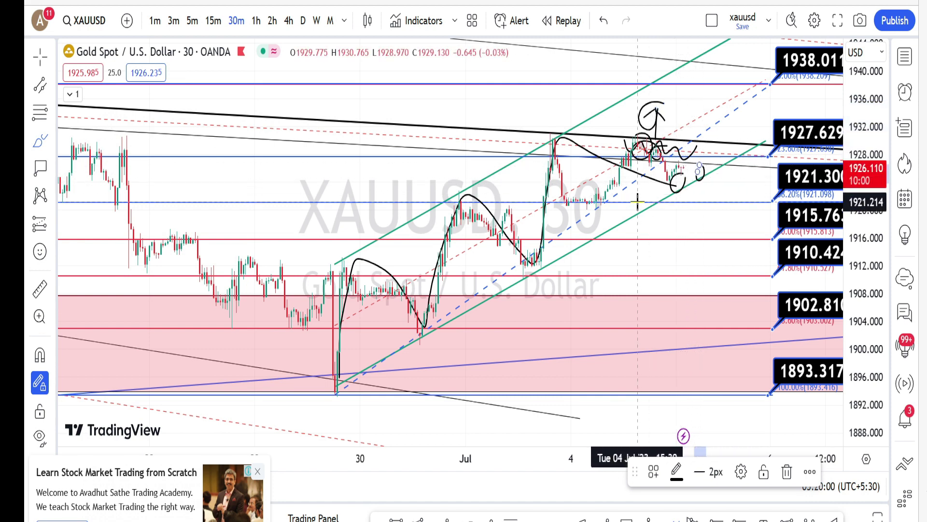
{"action": "mouse_move", "coordinate": [642, 193]}
{"action": "left_mouse_down"}
{"action": "mouse_move", "coordinate": [692, 237]}
{"action": "mouse_move", "coordinate": [703, 217]}
{"action": "left_mouse_up"}
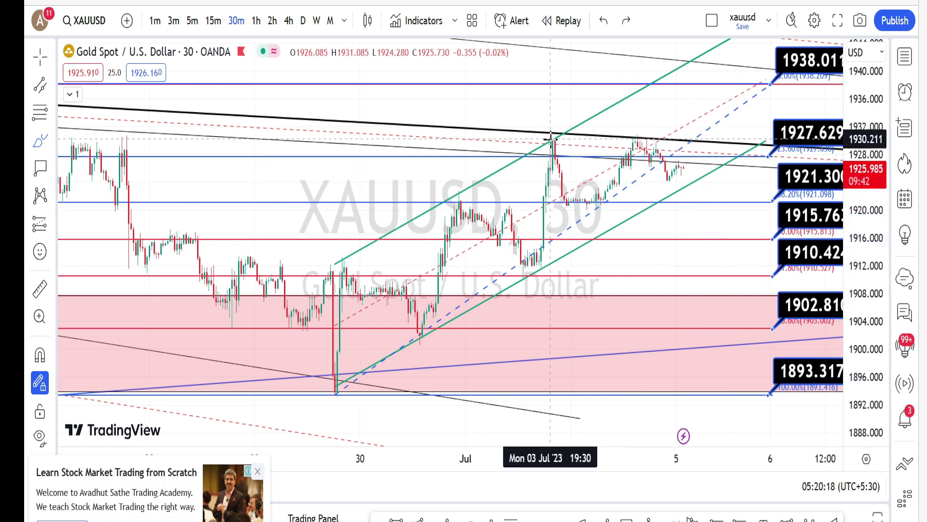
{"action": "mouse_move", "coordinate": [551, 137]}
{"action": "left_mouse_down"}
{"action": "mouse_move", "coordinate": [570, 186]}
{"action": "mouse_move", "coordinate": [590, 205]}
{"action": "mouse_move", "coordinate": [633, 137]}
{"action": "mouse_move", "coordinate": [671, 194]}
{"action": "mouse_move", "coordinate": [682, 146]}
{"action": "left_mouse_up"}
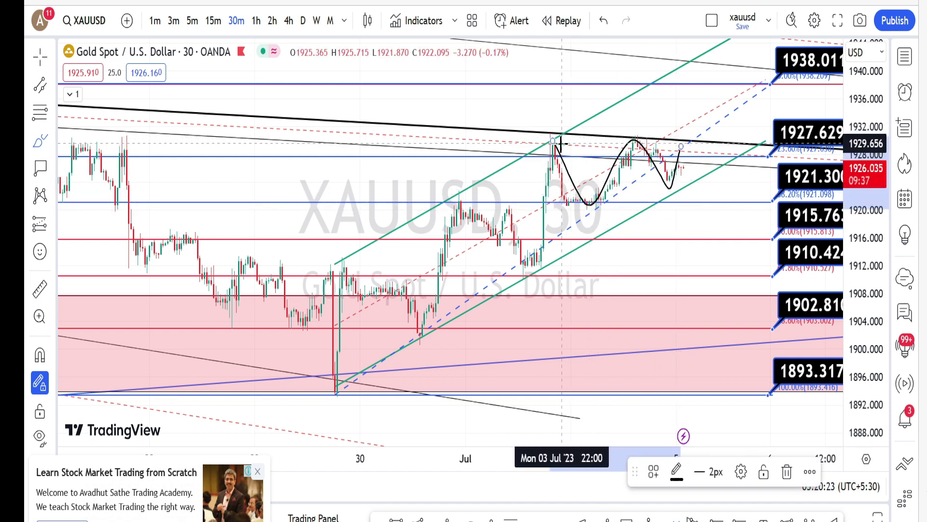
Step: Draw waves along resistance, a down arrow, an up breakout arrow, and circle 1927.629 and 1938.011
{"action": "left_click_drag", "start_coordinate": [563, 141], "coordinate": [632, 145]}
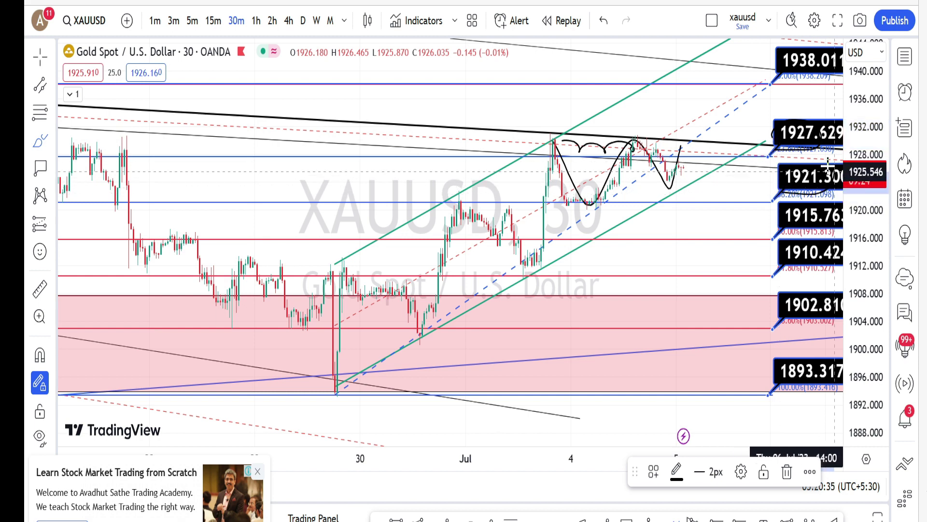
{"action": "mouse_move", "coordinate": [685, 160]}
{"action": "left_mouse_down"}
{"action": "mouse_move", "coordinate": [700, 218]}
{"action": "mouse_move", "coordinate": [709, 195]}
{"action": "left_mouse_up"}
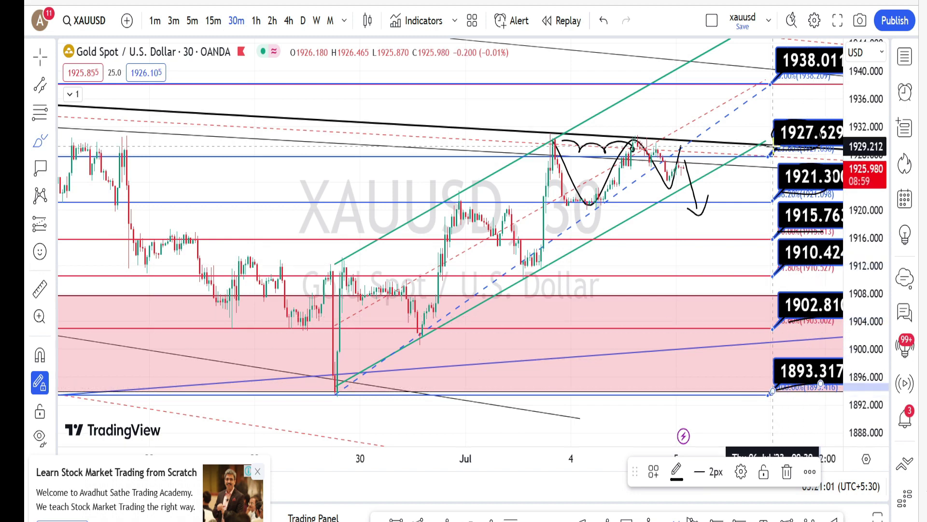
{"action": "mouse_move", "coordinate": [773, 142]}
{"action": "left_mouse_down"}
{"action": "mouse_move", "coordinate": [796, 157]}
{"action": "mouse_move", "coordinate": [838, 142]}
{"action": "mouse_move", "coordinate": [816, 118]}
{"action": "mouse_move", "coordinate": [775, 140]}
{"action": "left_mouse_up"}
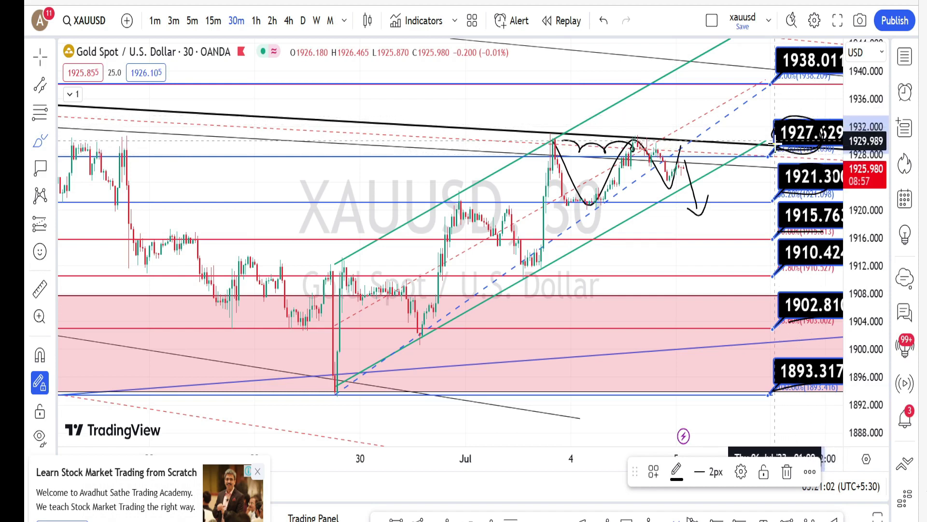
{"action": "mouse_move", "coordinate": [688, 154]}
{"action": "left_mouse_down"}
{"action": "mouse_move", "coordinate": [697, 129]}
{"action": "mouse_move", "coordinate": [706, 135]}
{"action": "mouse_move", "coordinate": [698, 109]}
{"action": "mouse_move", "coordinate": [671, 123]}
{"action": "mouse_move", "coordinate": [703, 111]}
{"action": "left_mouse_up"}
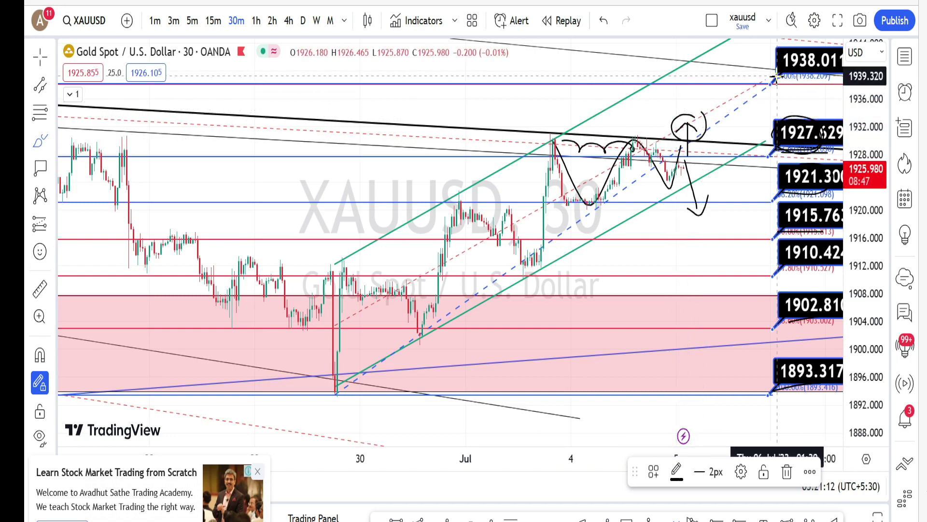
{"action": "mouse_move", "coordinate": [804, 44]}
{"action": "left_mouse_down"}
{"action": "mouse_move", "coordinate": [775, 48]}
{"action": "mouse_move", "coordinate": [772, 80]}
{"action": "left_mouse_up"}
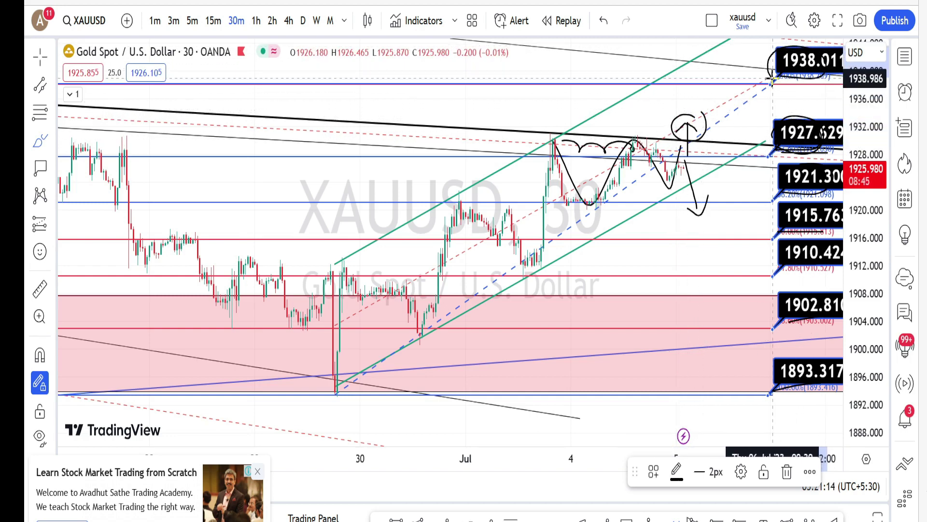